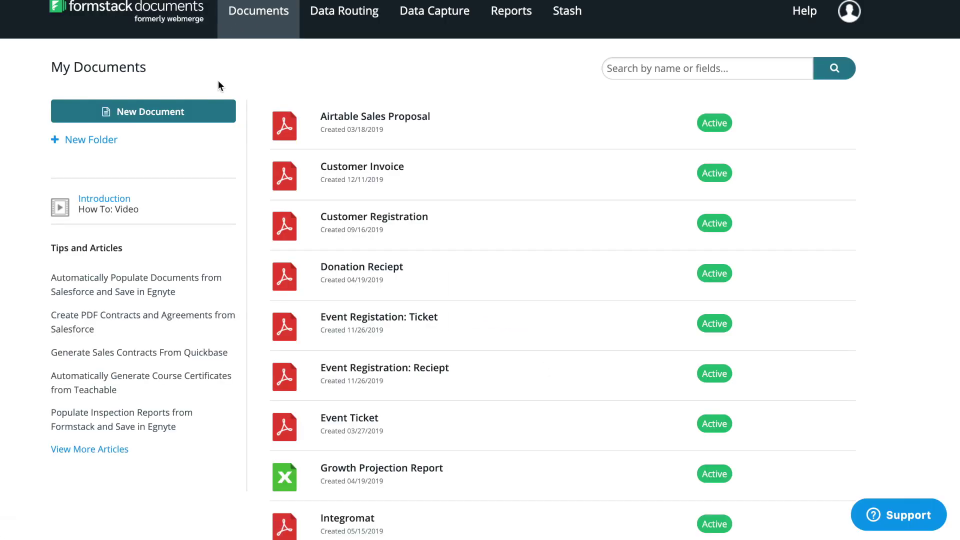
# Create a new document named 'Rental Application' and choose to build it from scratch
pyautogui.click(217, 112)
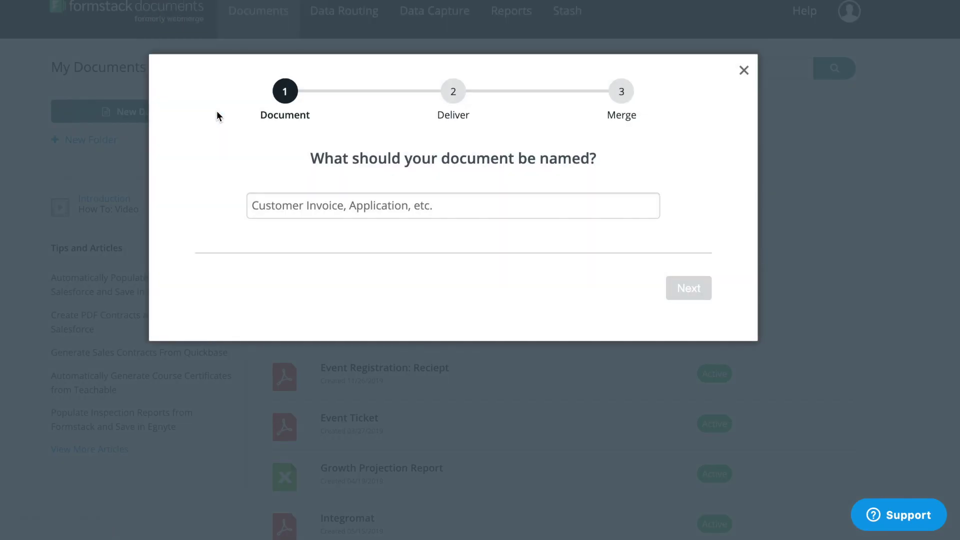
pyautogui.click(270, 198)
pyautogui.write('Re')
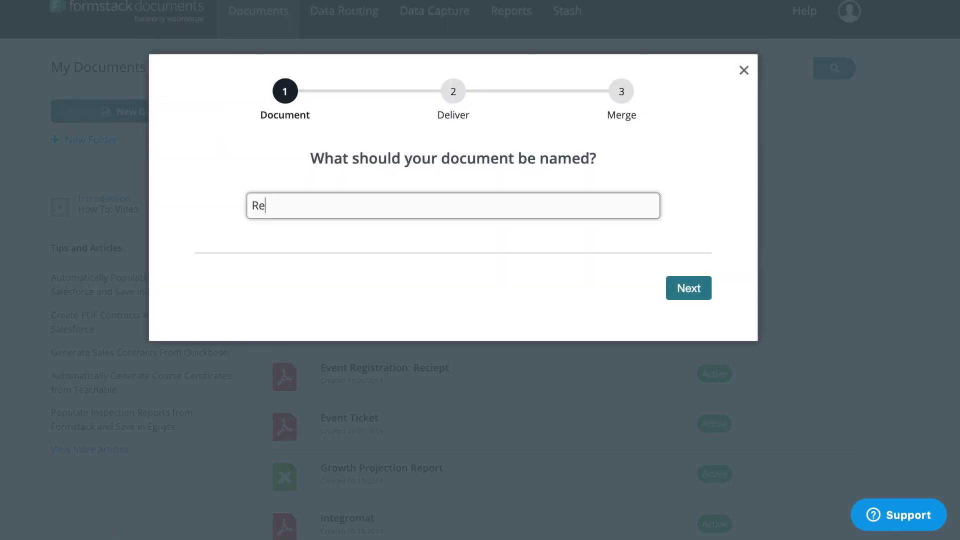
pyautogui.write('ntal Application')
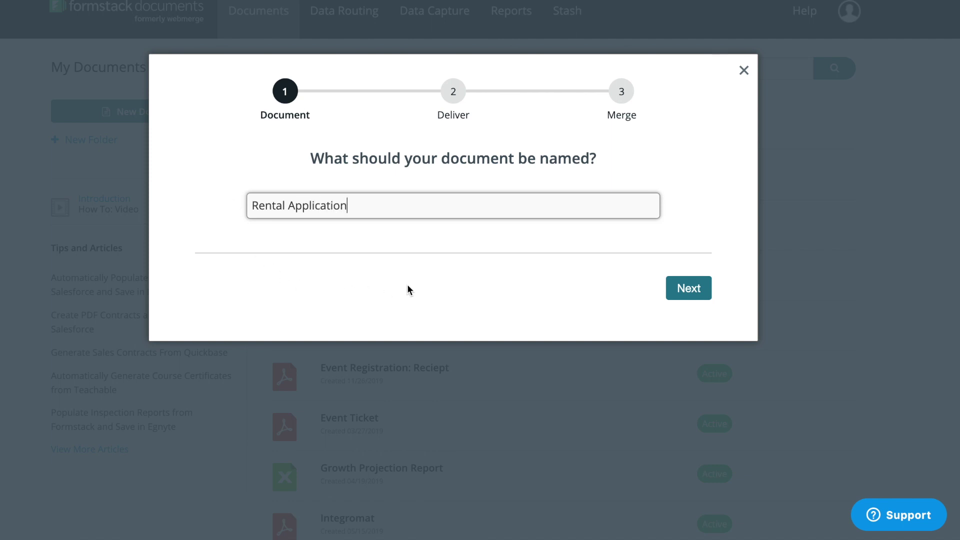
pyautogui.click(680, 288)
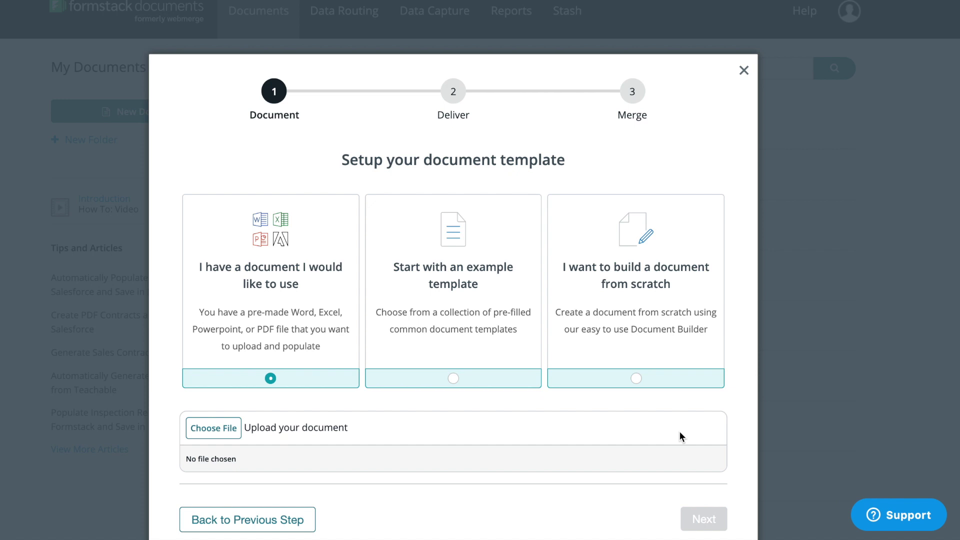
pyautogui.click(636, 380)
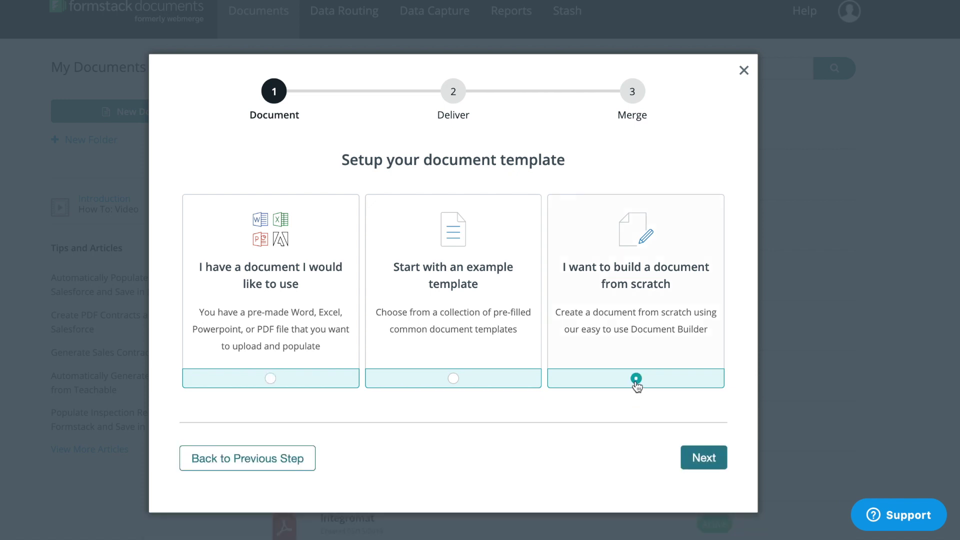
# Also email populated documents besides Stash, and use a data collection form as the data source
pyautogui.click(686, 465)
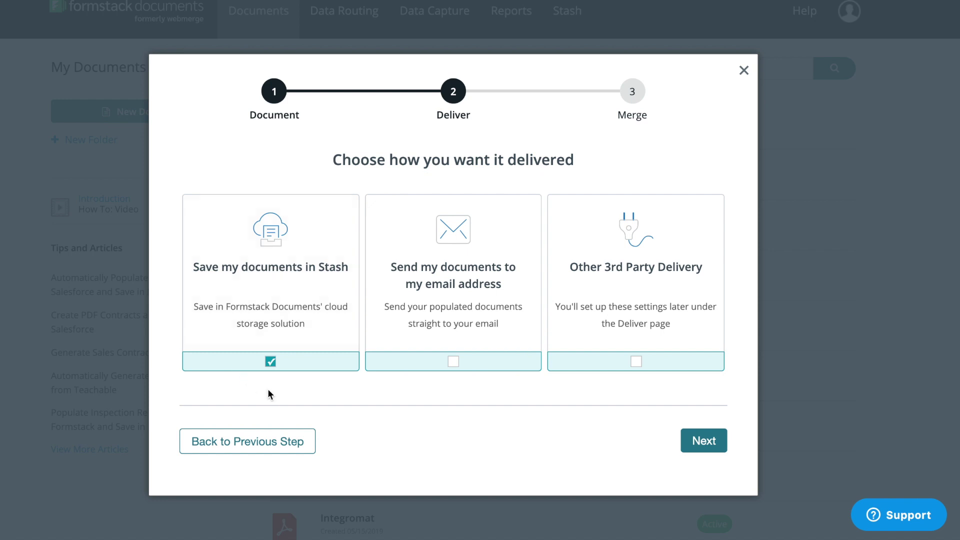
pyautogui.click(421, 368)
pyautogui.click(689, 449)
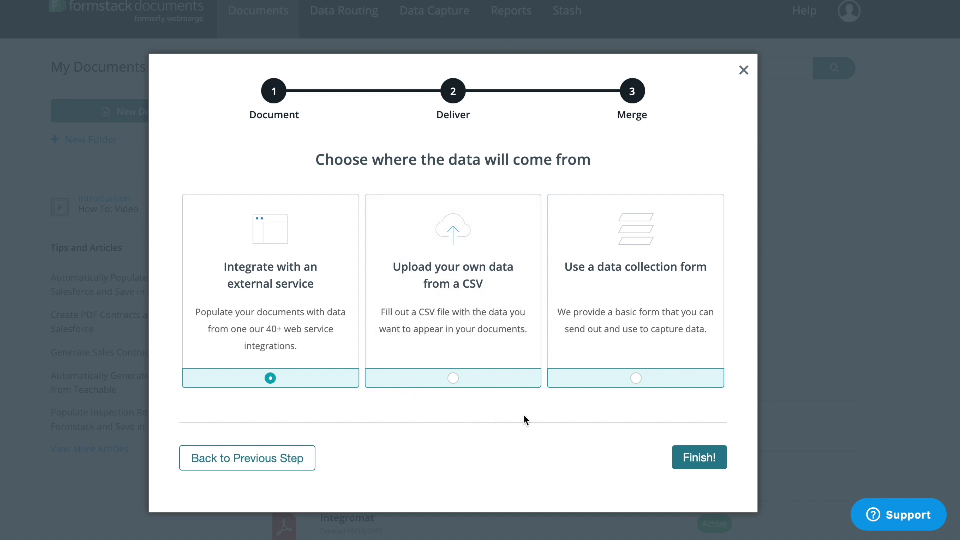
pyautogui.click(586, 384)
# Finish setup, scroll to the Signatures table, and show Insert options in the Applicant row
pyautogui.click(677, 460)
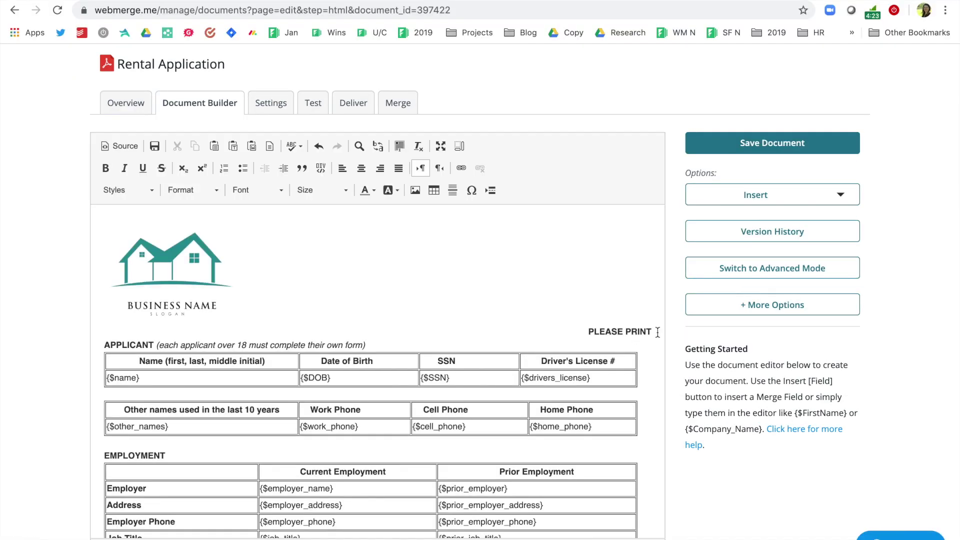
pyautogui.scroll(-4, 658, 333)
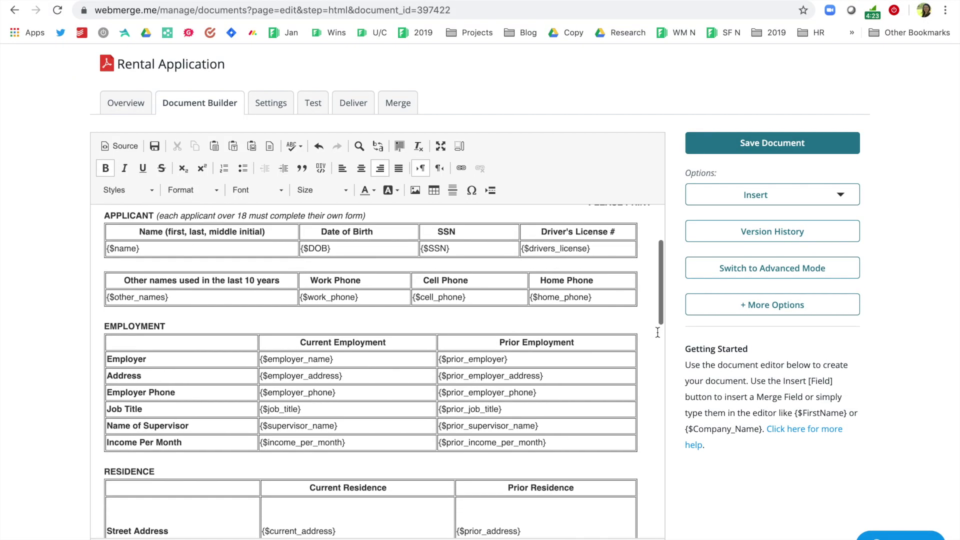
pyautogui.scroll(-5, 658, 332)
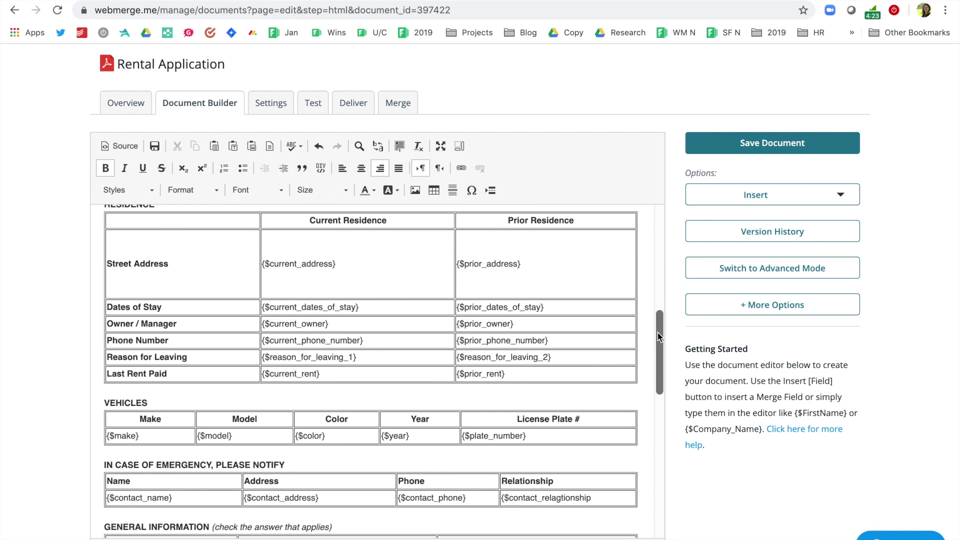
pyautogui.scroll(-5, 657, 331)
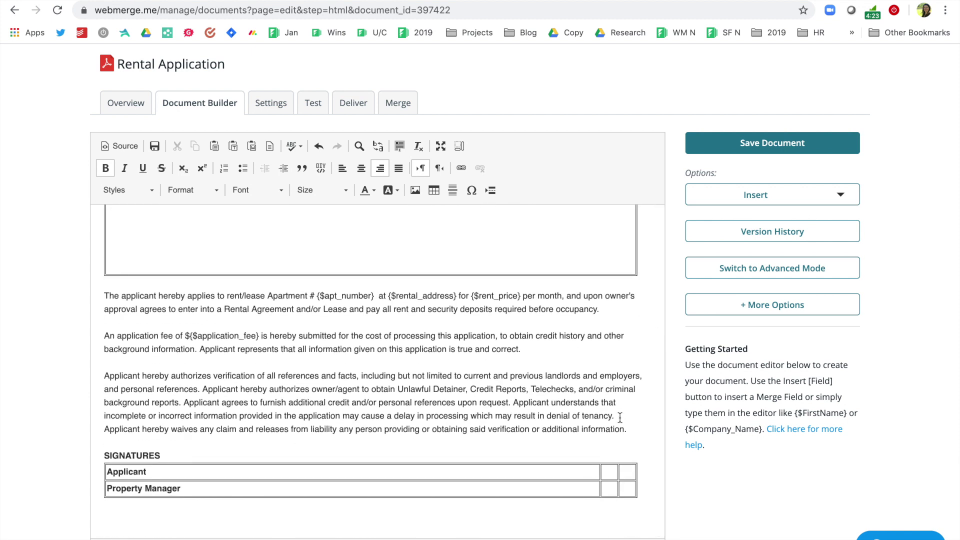
pyautogui.click(603, 470)
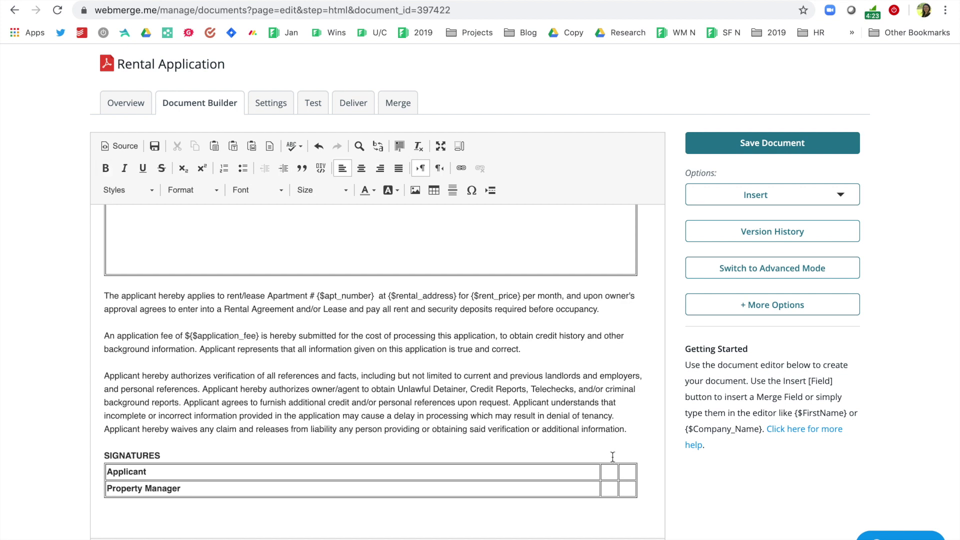
pyautogui.click(718, 200)
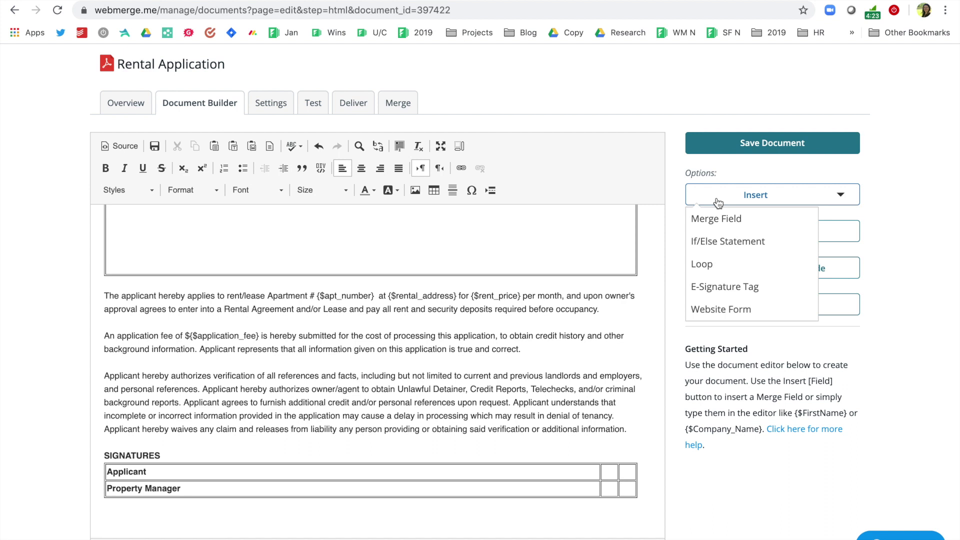
# Insert a Formstack Sign e-signature tag of type Signature into the Applicant row
pyautogui.click(726, 287)
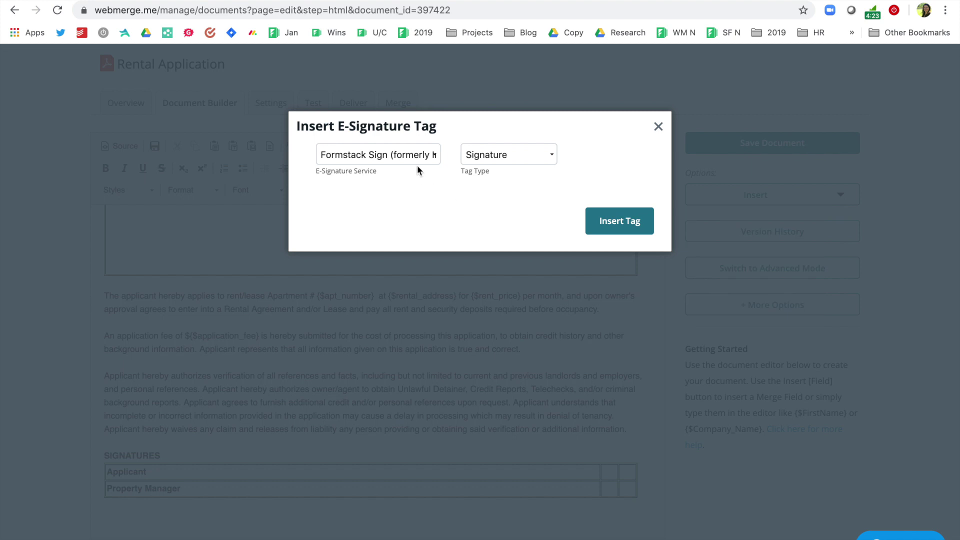
pyautogui.click(429, 156)
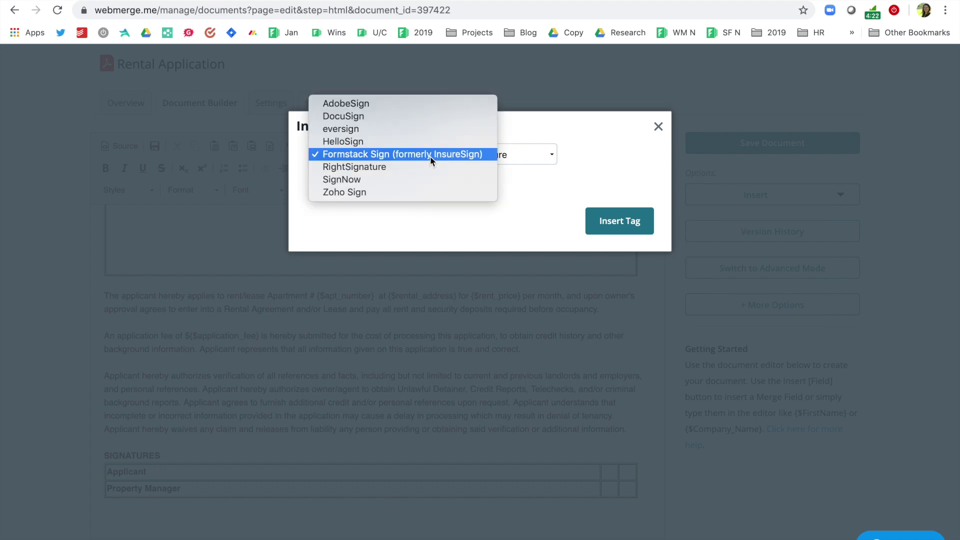
pyautogui.click(430, 156)
pyautogui.click(545, 153)
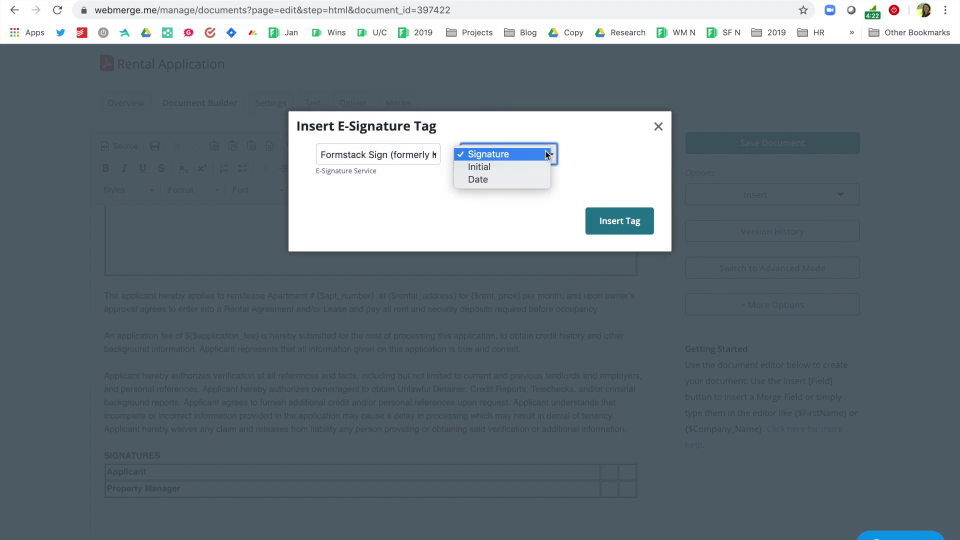
pyautogui.click(545, 153)
pyautogui.click(599, 233)
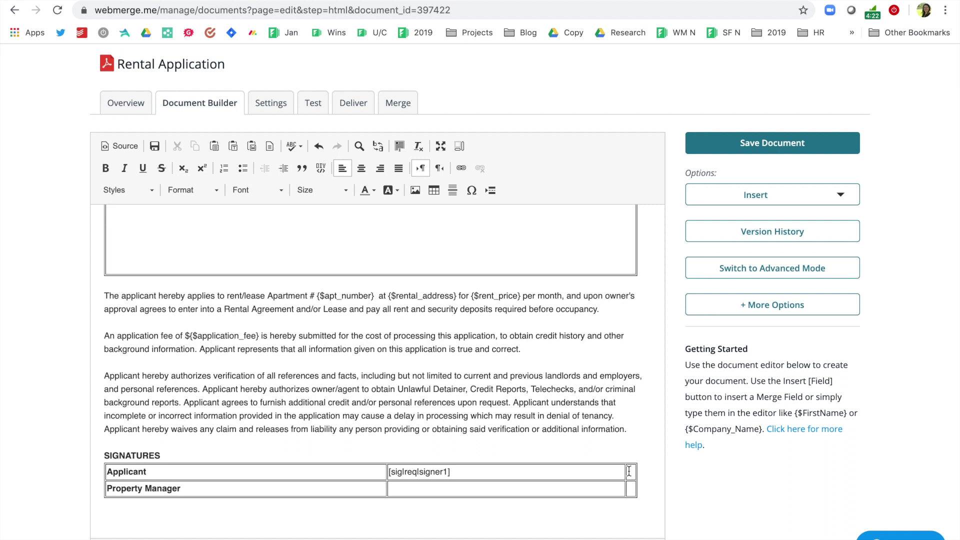
# Insert a second Formstack Sign e-signature tag of type Date into the Applicant row
pyautogui.click(714, 196)
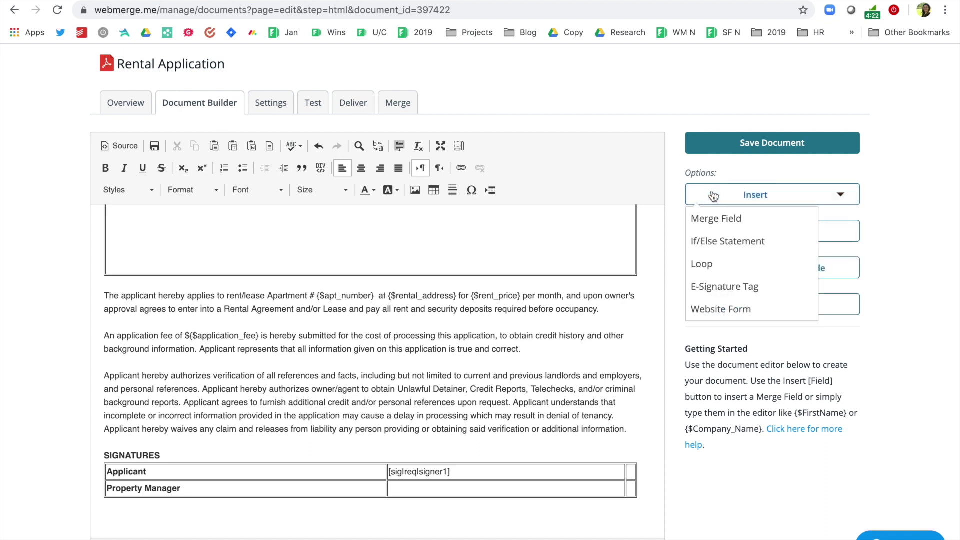
pyautogui.click(718, 287)
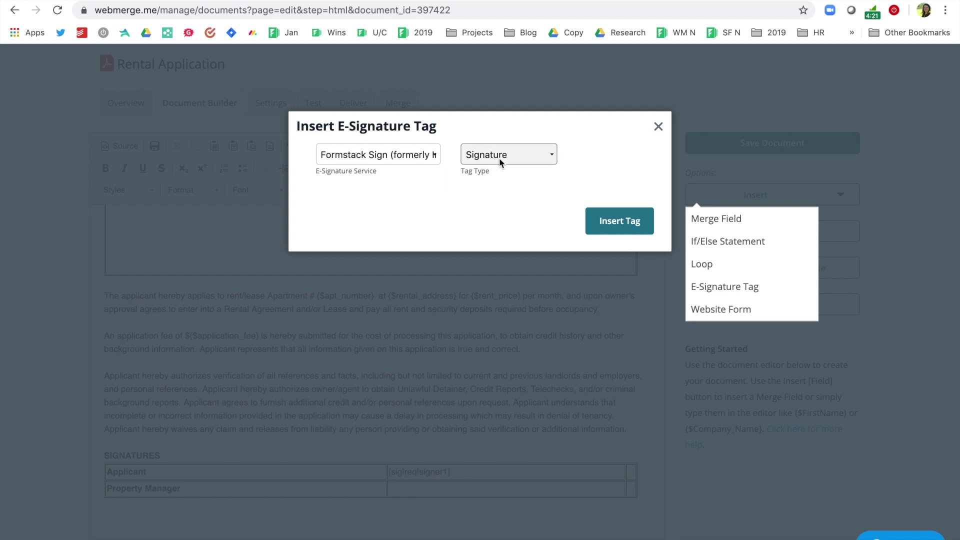
pyautogui.click(510, 157)
pyautogui.click(516, 181)
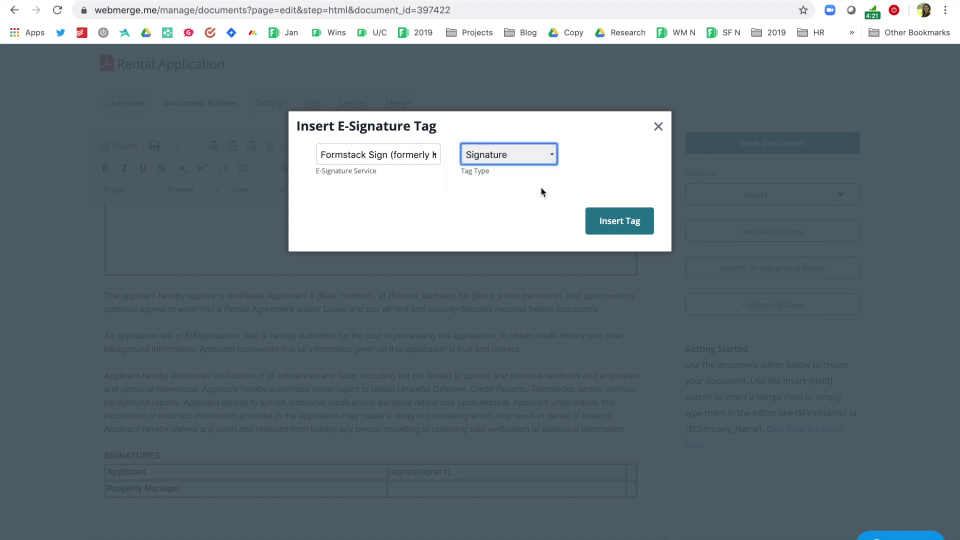
pyautogui.click(599, 222)
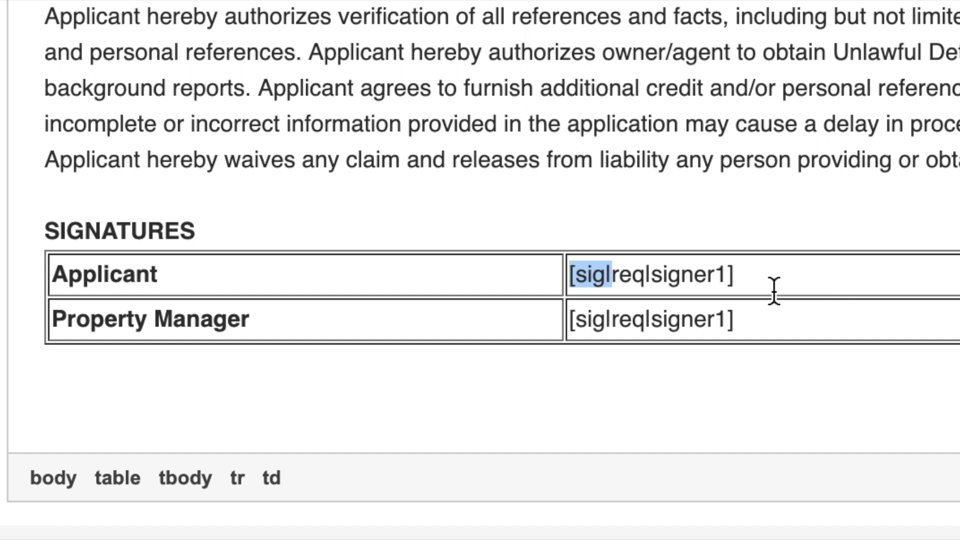
# Change the Property Manager signature tag's signer from signer1 to signer2
pyautogui.moveTo(654, 274); pyautogui.dragTo(612, 277)
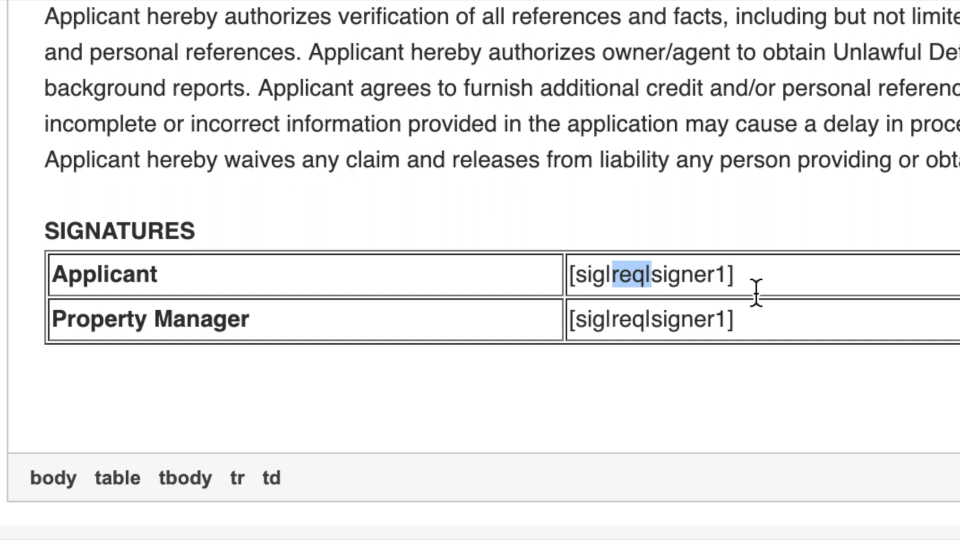
pyautogui.moveTo(728, 274); pyautogui.dragTo(656, 278)
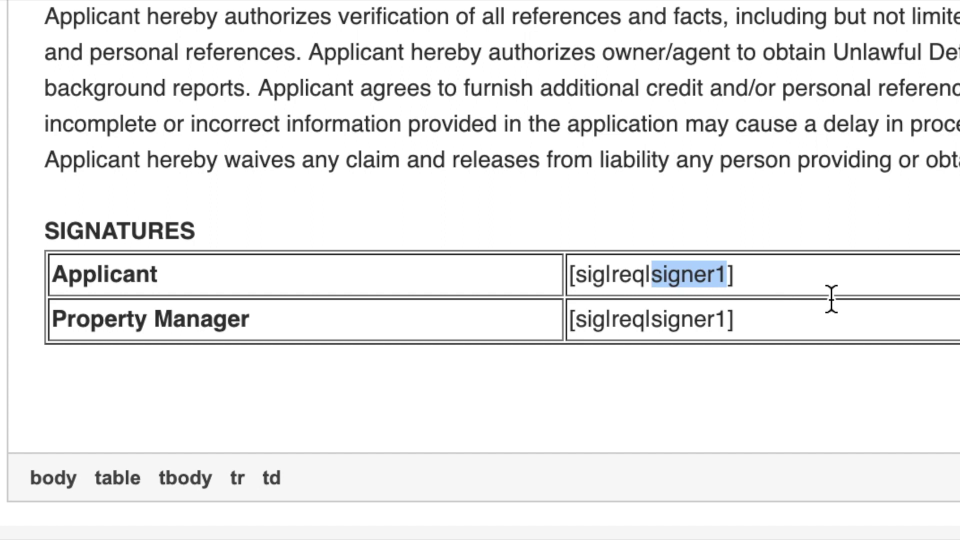
pyautogui.click(837, 275)
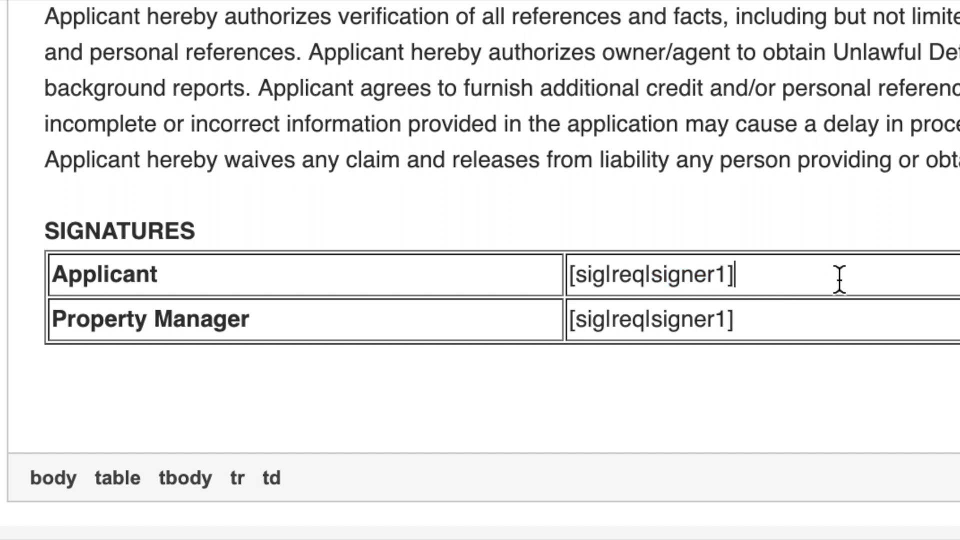
pyautogui.click(733, 318)
pyautogui.press('BackSpace')
pyautogui.write('2')
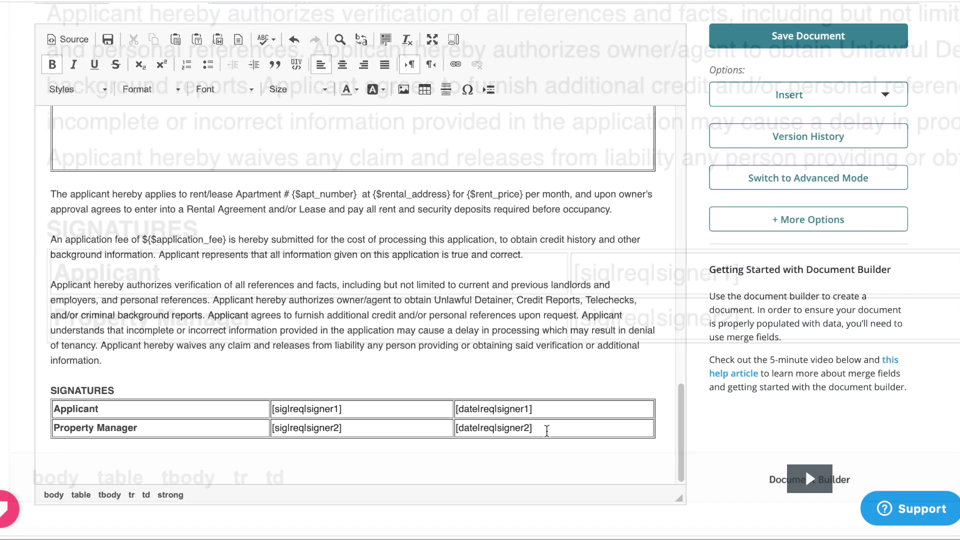
# Colour the signer and date tag cells white to hide them, and save the document
pyautogui.moveTo(549, 430); pyautogui.dragTo(305, 409)
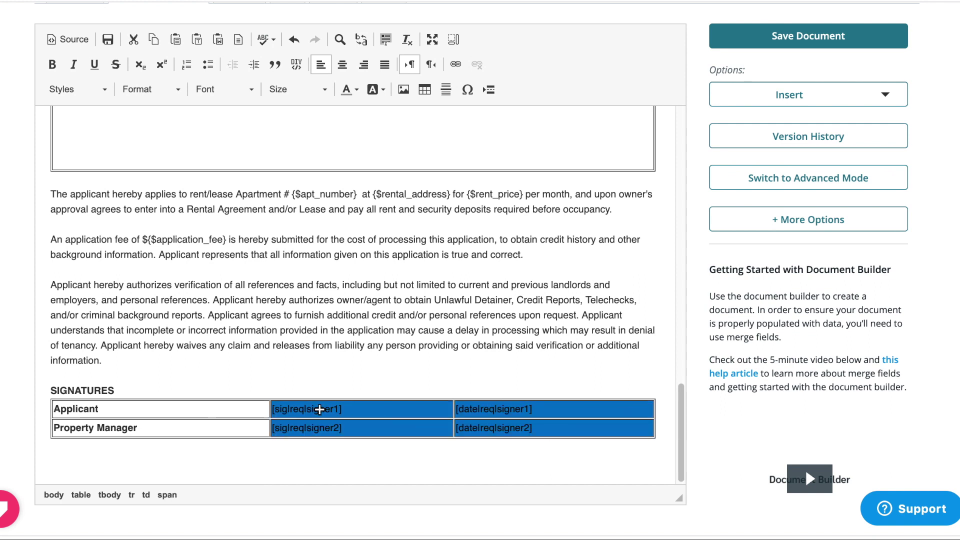
pyautogui.click(350, 90)
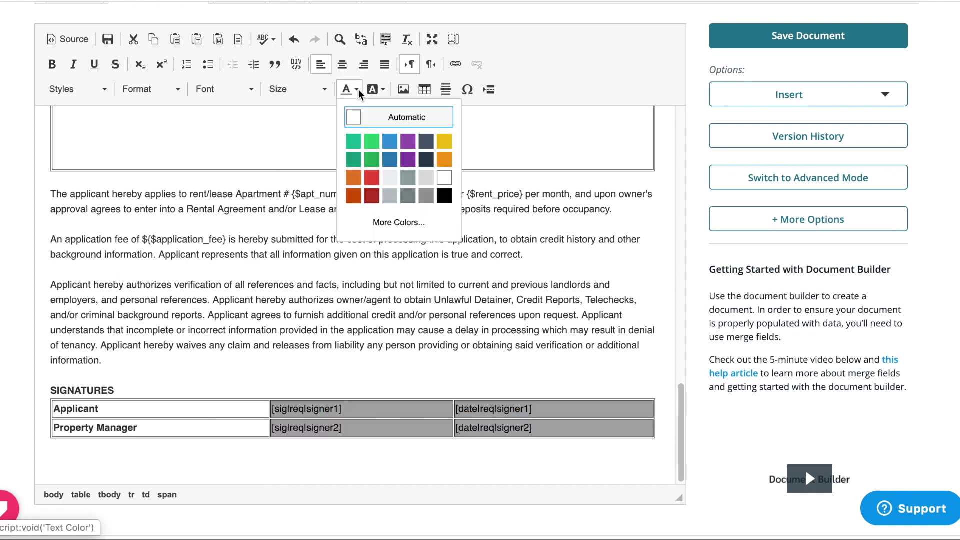
pyautogui.click(445, 181)
pyautogui.click(473, 280)
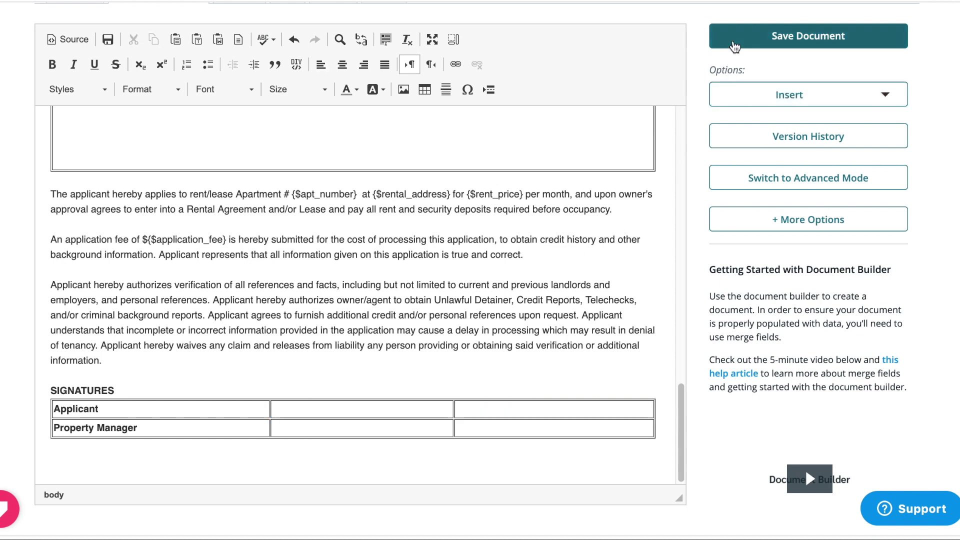
pyautogui.click(734, 46)
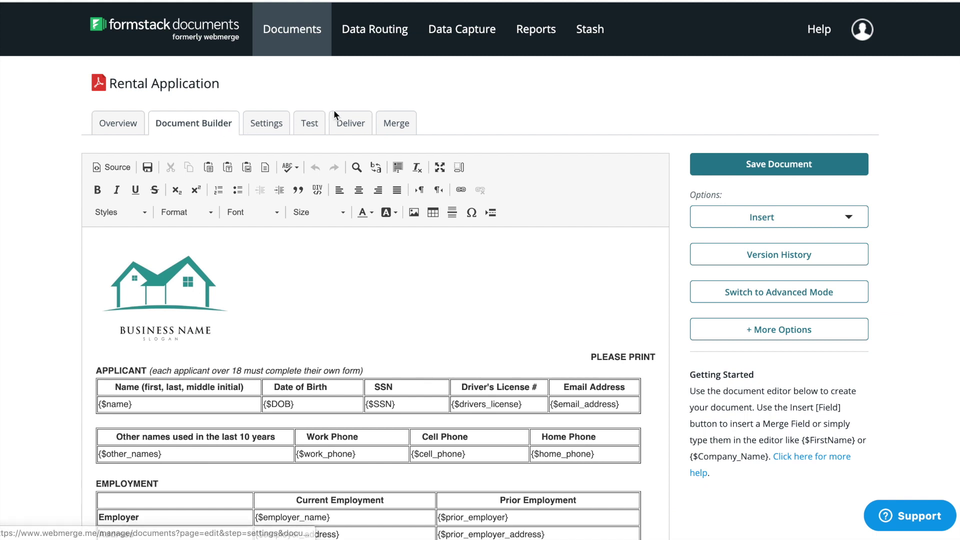
pyautogui.click(336, 125)
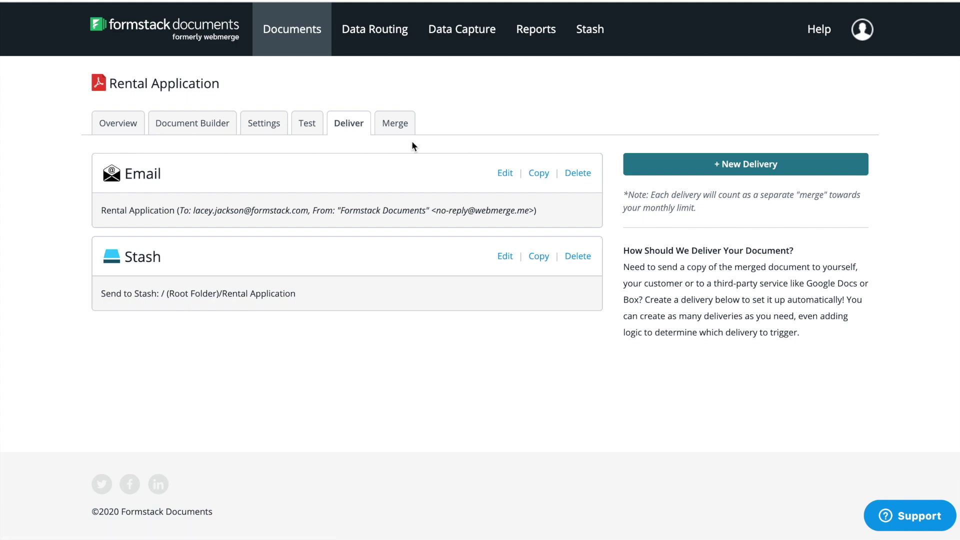
# Set the Email delivery's recipient to the email_address merge field
pyautogui.click(502, 173)
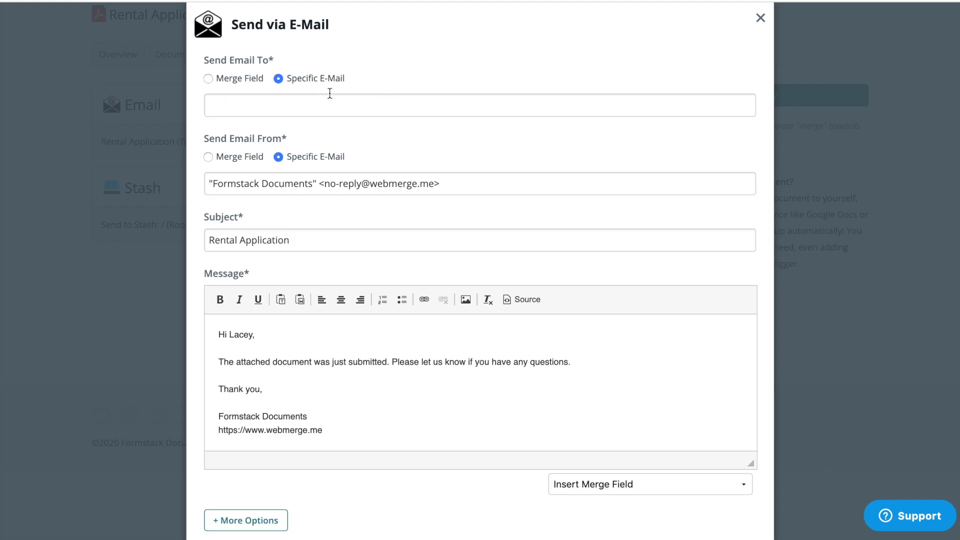
pyautogui.click(240, 80)
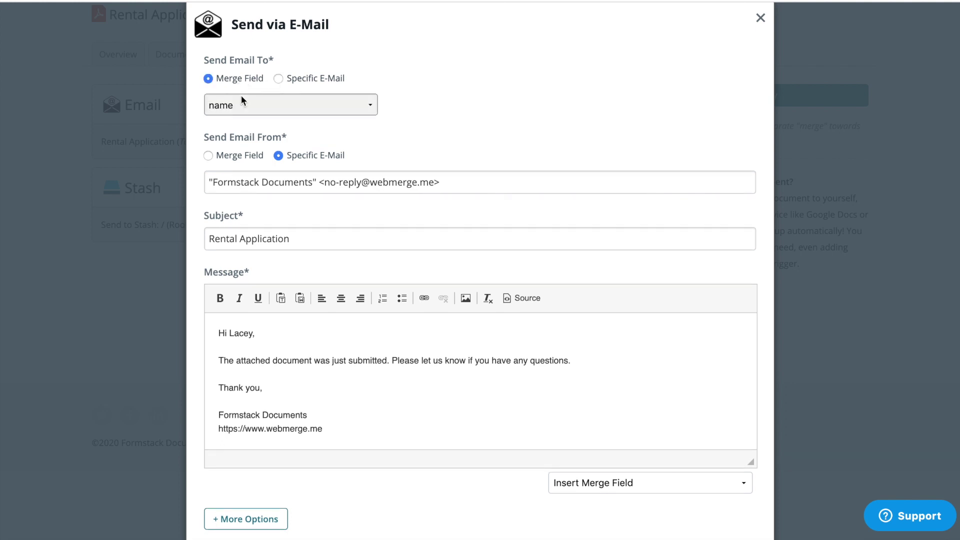
pyautogui.click(241, 100)
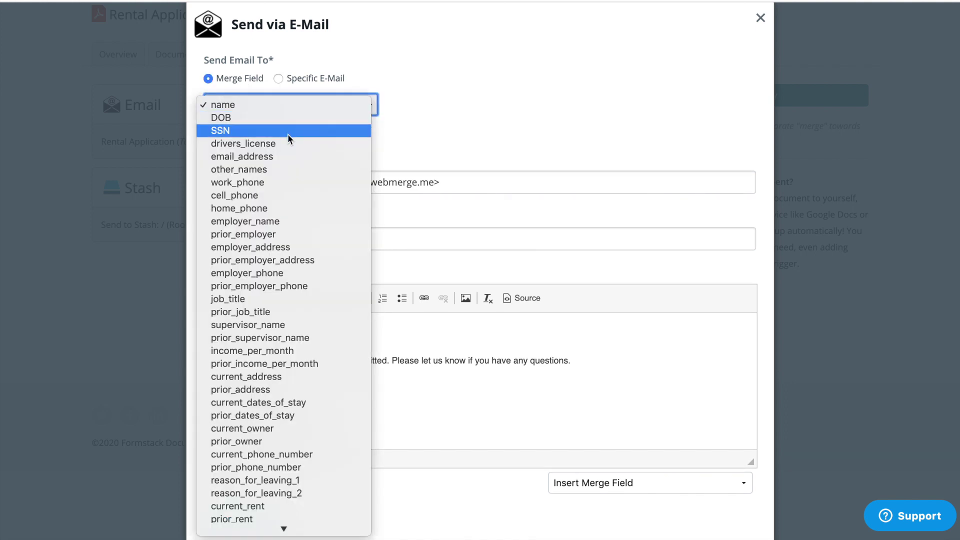
pyautogui.click(298, 158)
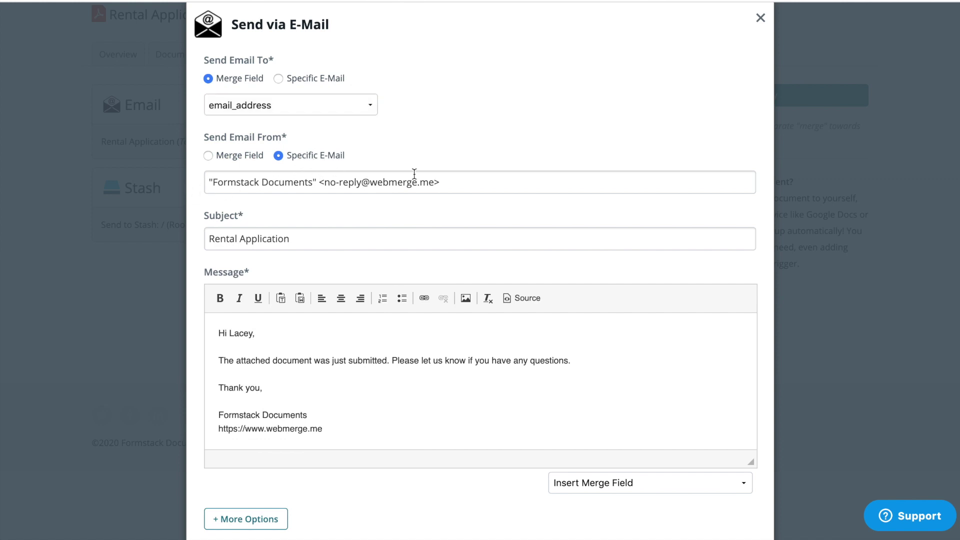
# Use the property-manager sender address and subject 'We have received your rental application'
pyautogui.moveTo(456, 183); pyautogui.dragTo(187, 182)
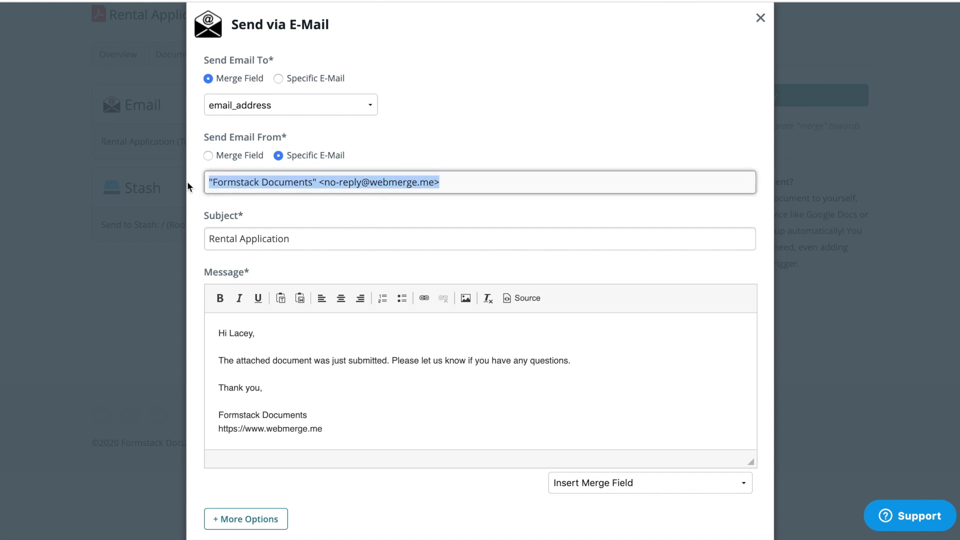
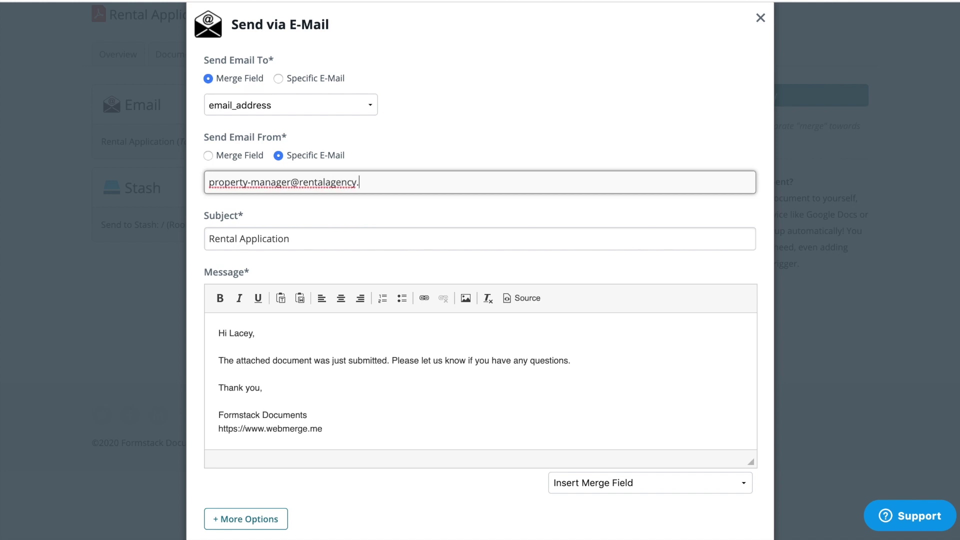
pyautogui.press('Tab')
pyautogui.write('We have')
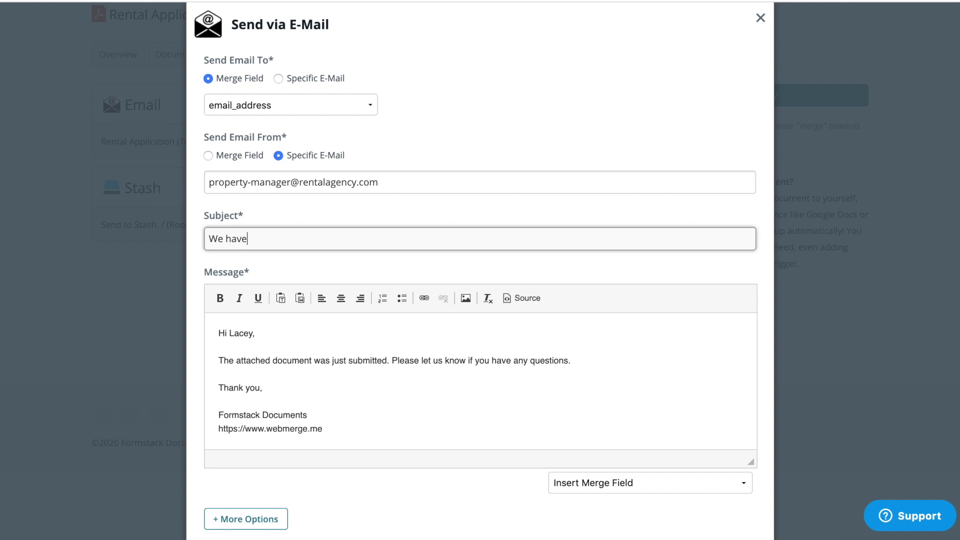
pyautogui.write(' received your rental application!')
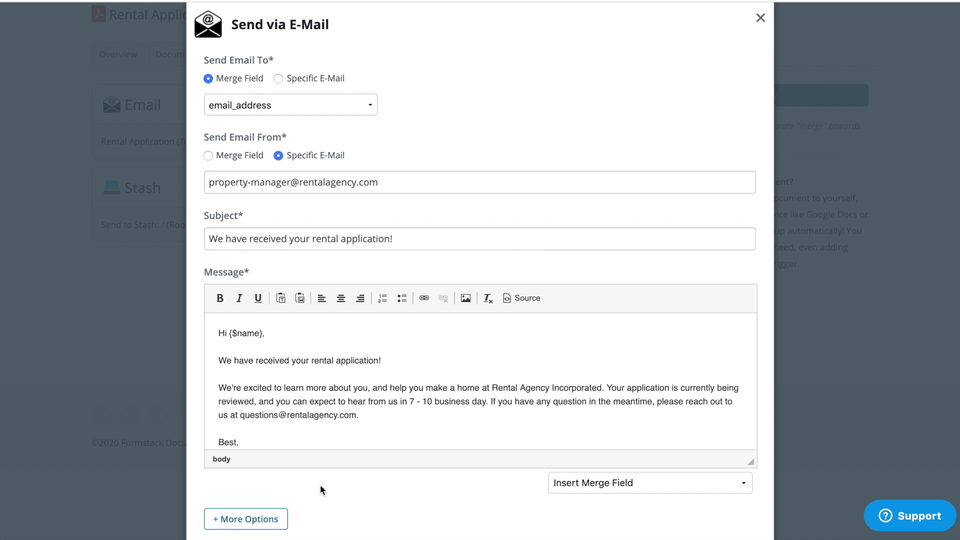
pyautogui.scroll(-2, 331, 484)
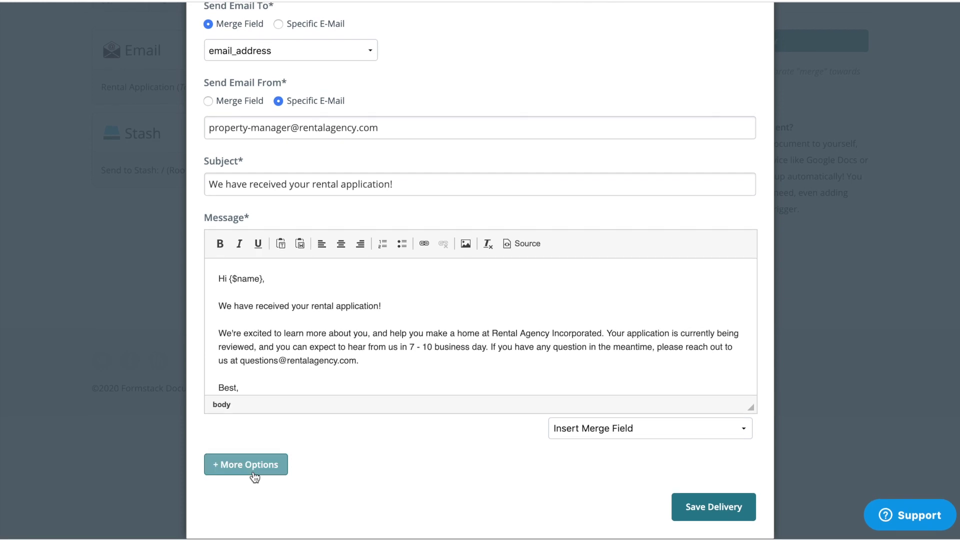
pyautogui.click(255, 475)
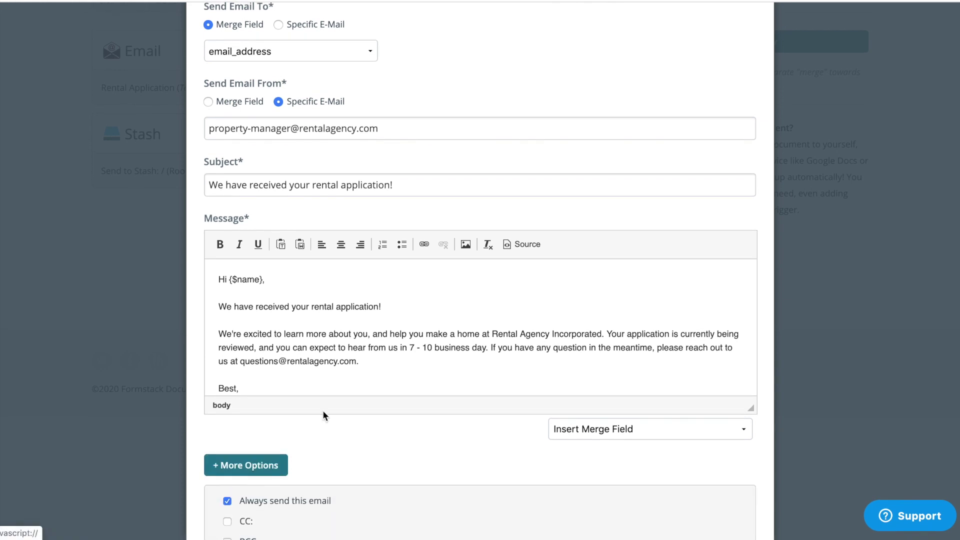
pyautogui.scroll(-4, 323, 412)
pyautogui.scroll(-1, 322, 415)
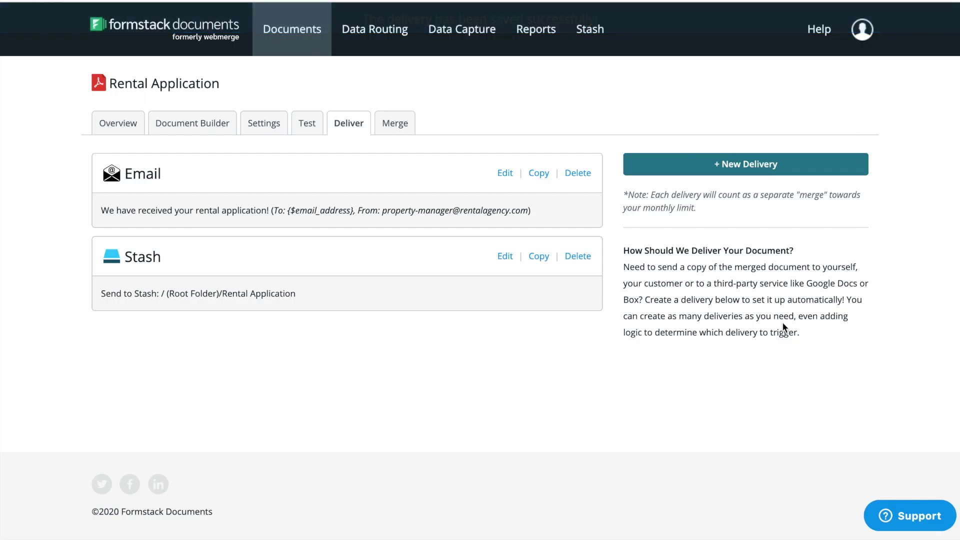
# Add a Formstack Sign delivery with subject 'Please complete your rental application.'
pyautogui.click(798, 166)
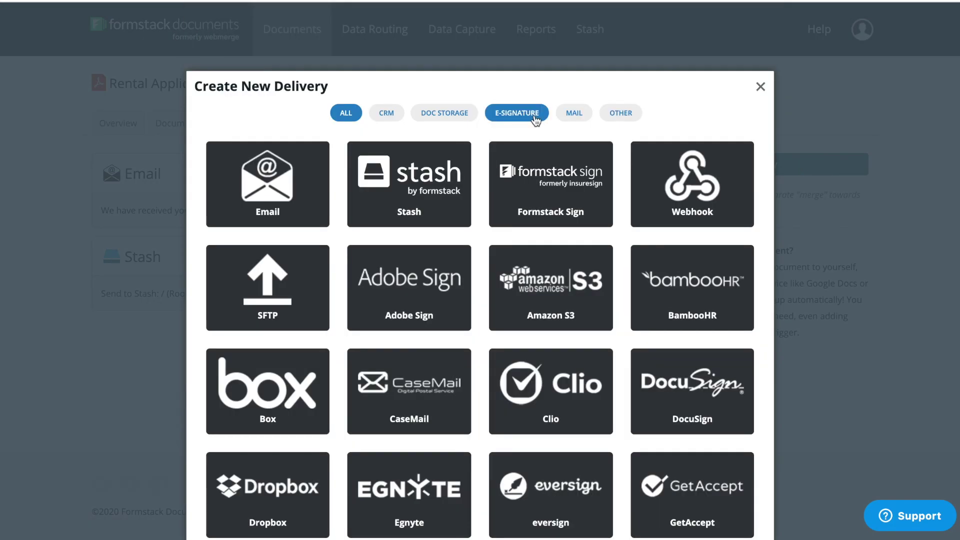
pyautogui.click(535, 117)
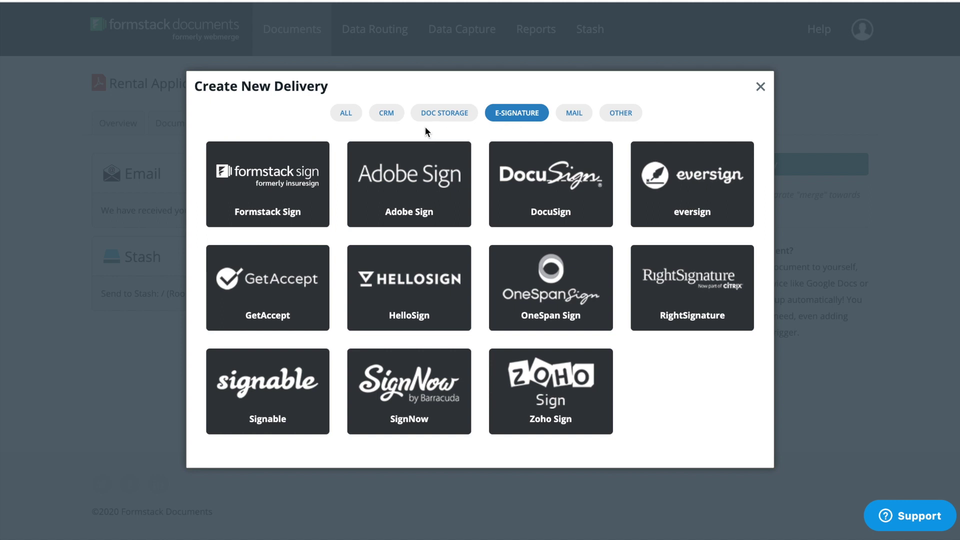
pyautogui.click(315, 154)
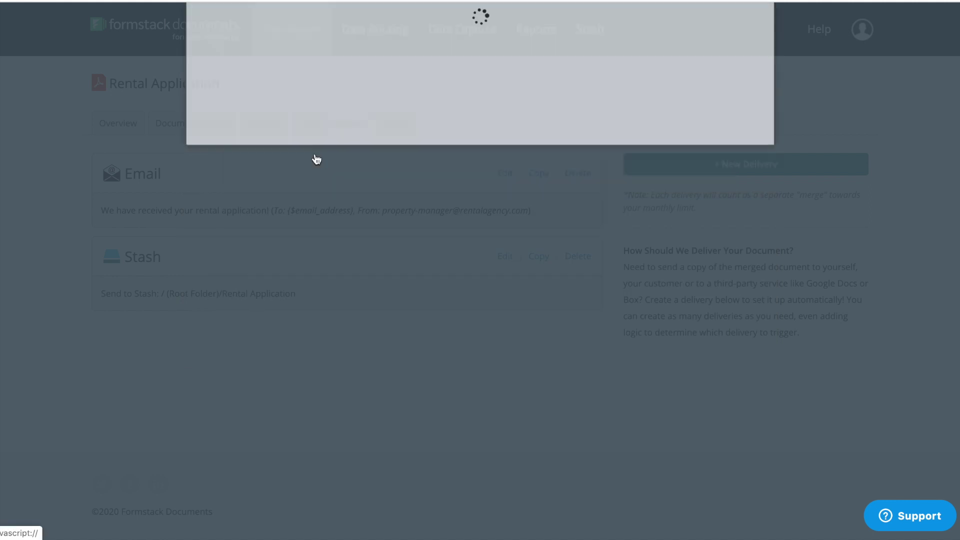
pyautogui.click(315, 154)
pyautogui.write('Please complete your ')
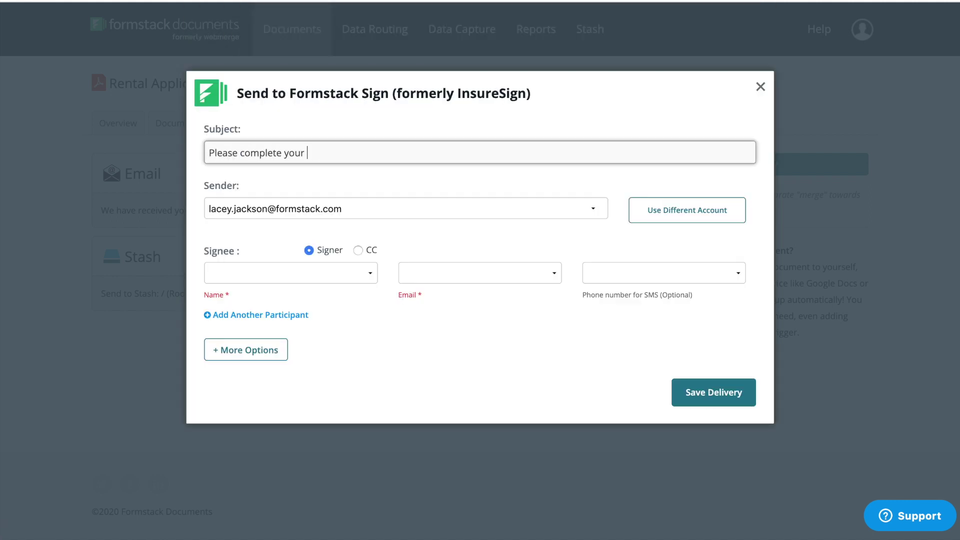
pyautogui.write('rental application.')
# Map the signer to the name, email_address and cell_phone (SMS) fields
pyautogui.click(269, 271)
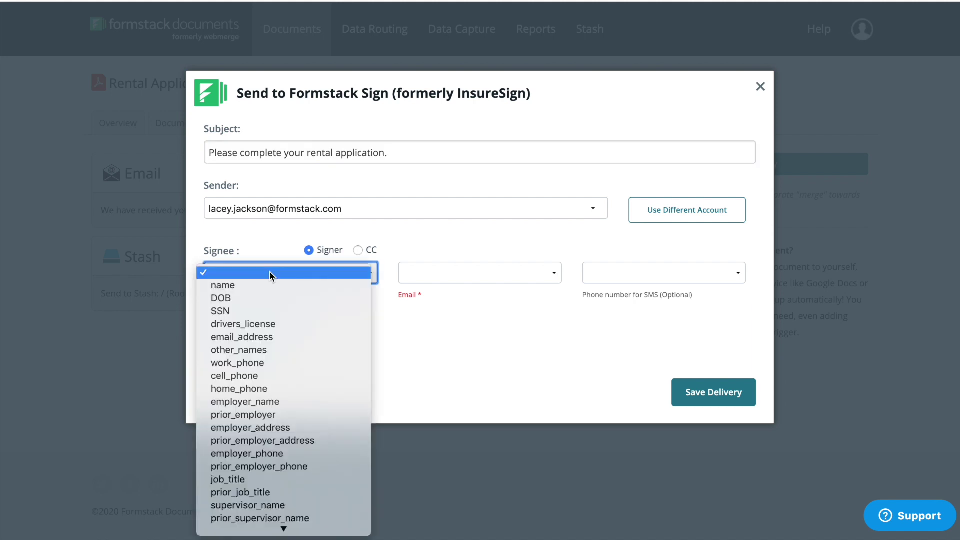
pyautogui.click(271, 285)
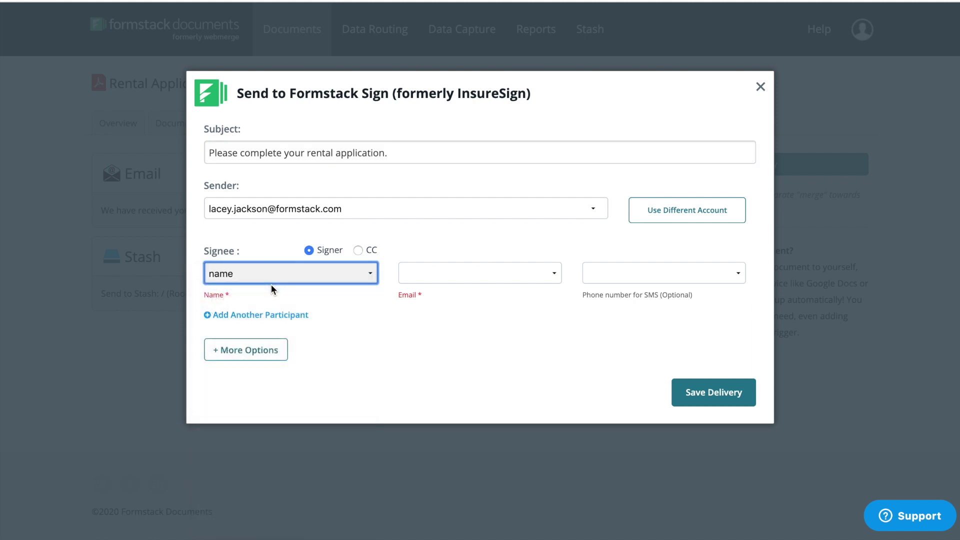
pyautogui.click(556, 278)
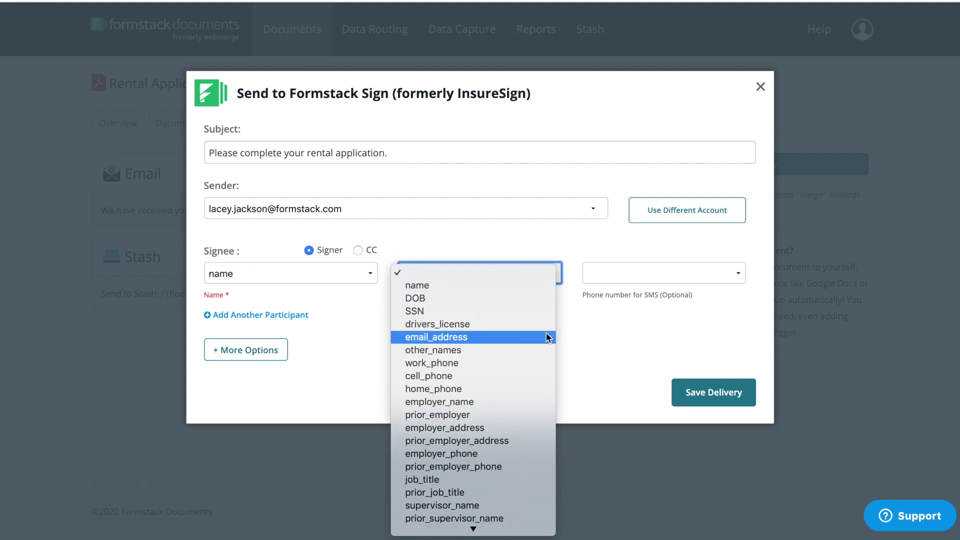
pyautogui.click(549, 338)
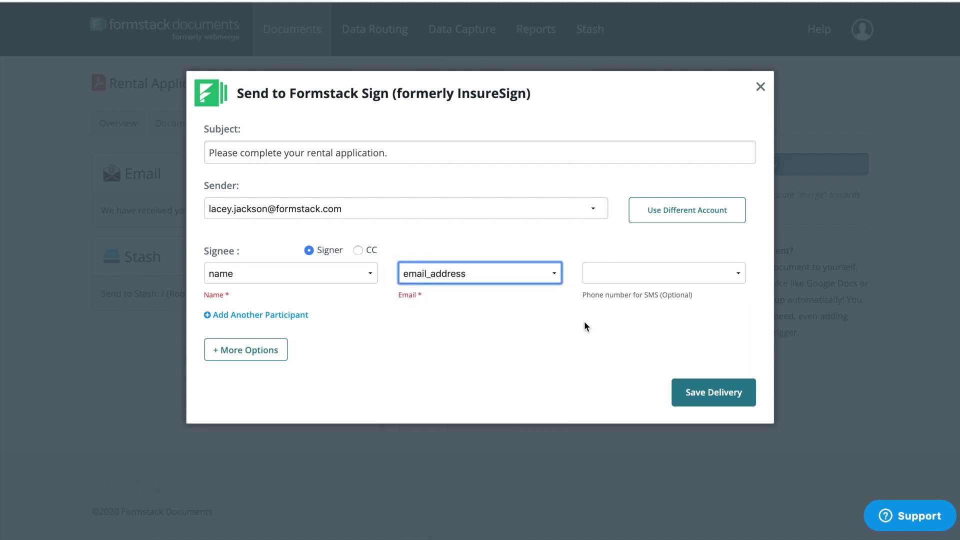
pyautogui.click(630, 279)
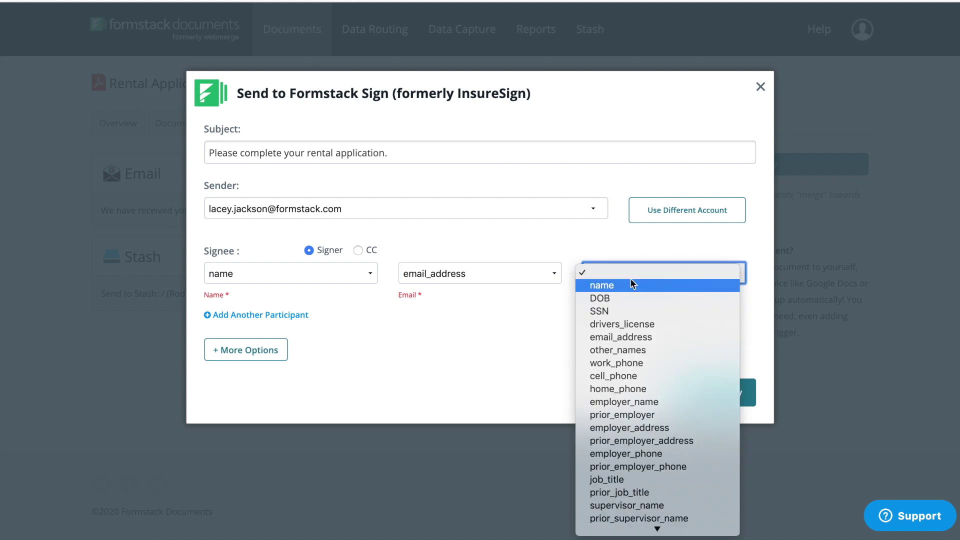
pyautogui.click(642, 376)
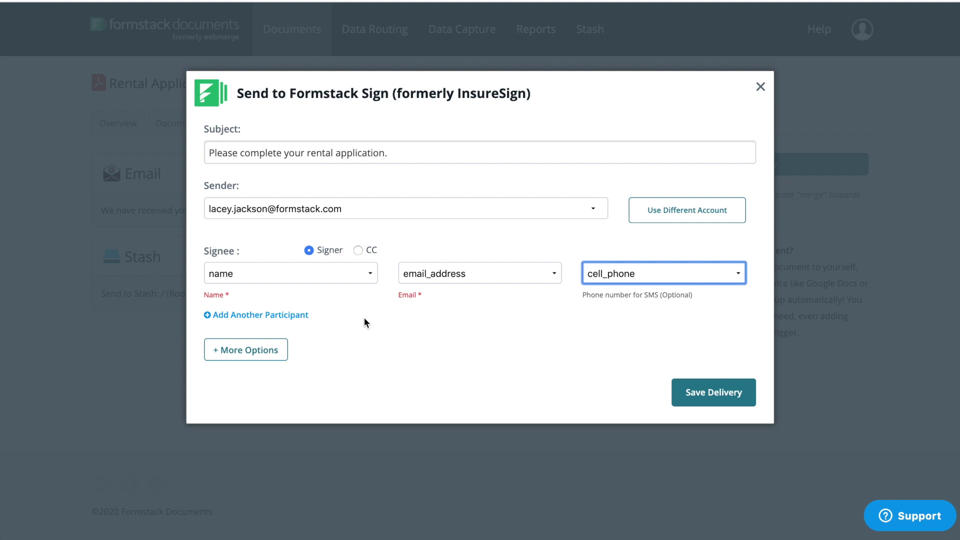
# Delay other deliveries until signing is complete and save the Formstack Sign delivery
pyautogui.click(280, 356)
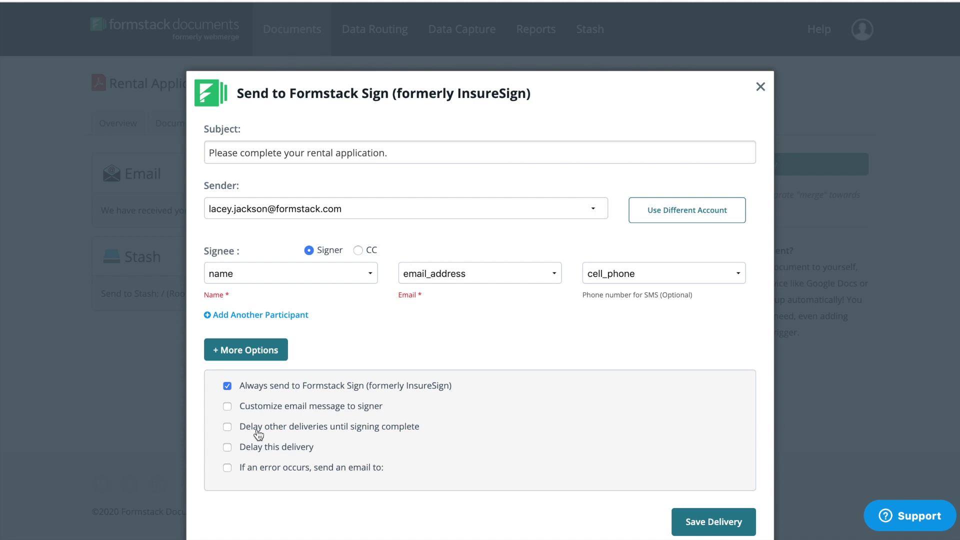
pyautogui.click(258, 430)
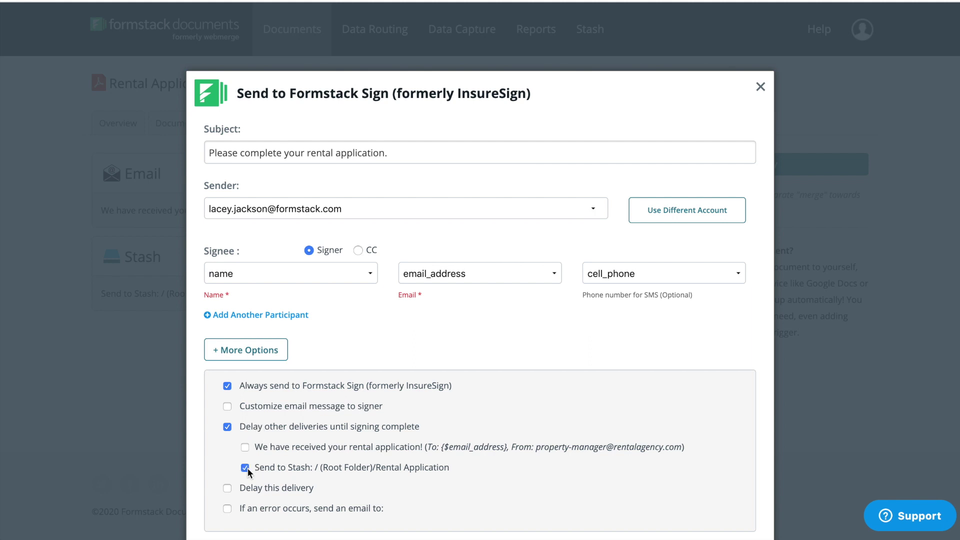
pyautogui.scroll(-1, 507, 469)
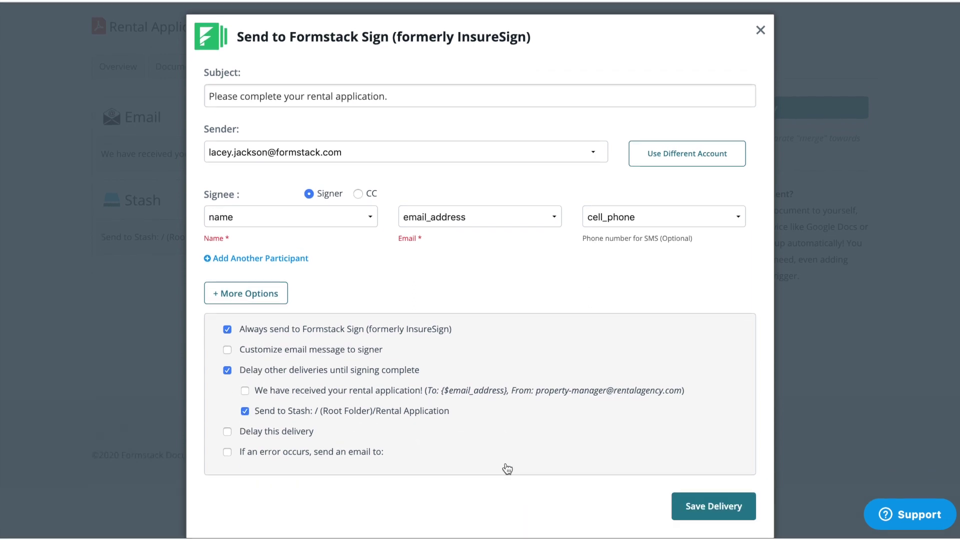
pyautogui.click(751, 512)
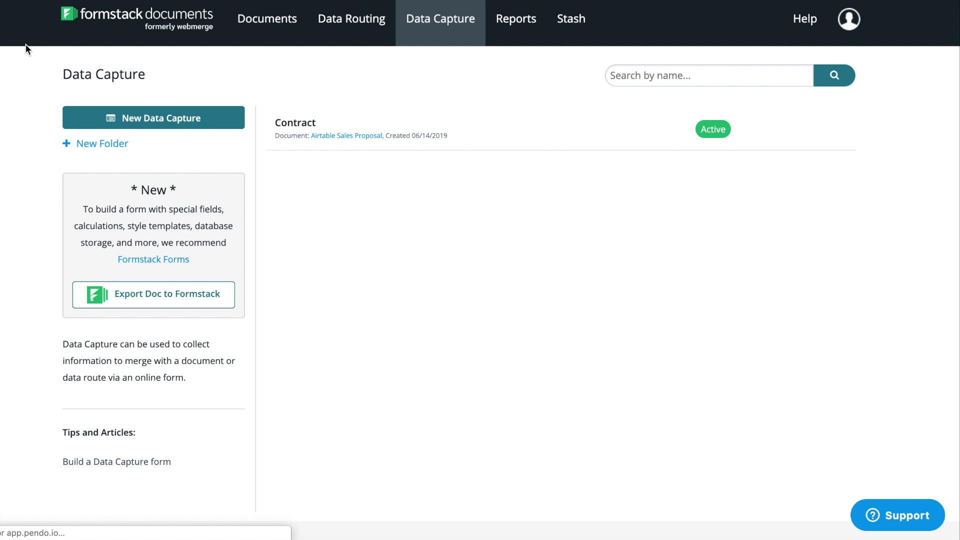
# Start Export Doc to Formstack and select Rental_Application as the document
pyautogui.click(73, 298)
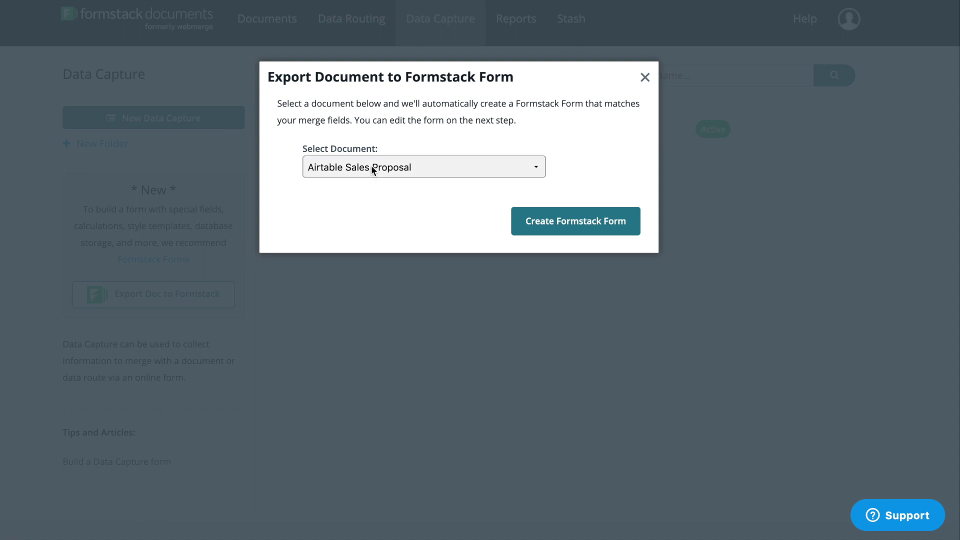
pyautogui.click(532, 170)
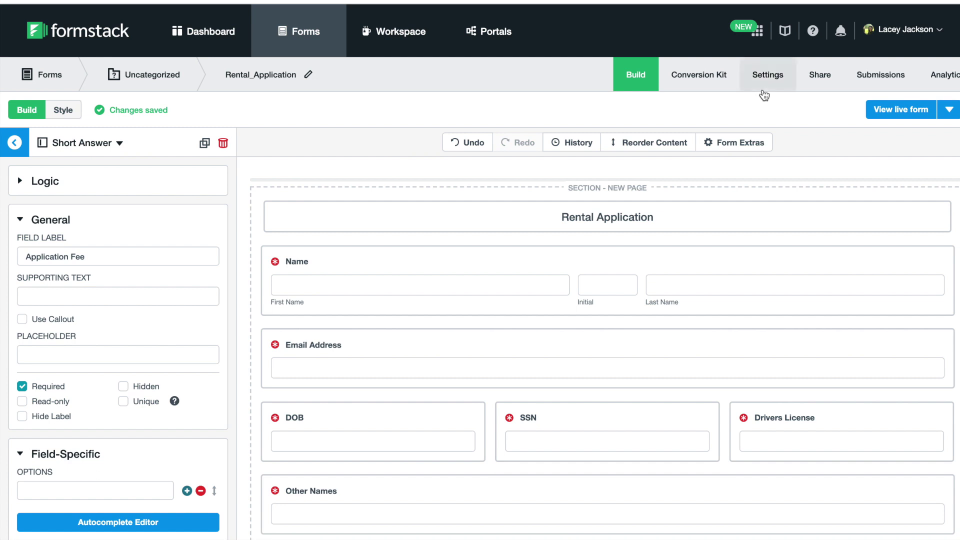
# Open the form's Formstack Documents settings and review the merge-field to form-field mapping
pyautogui.click(763, 95)
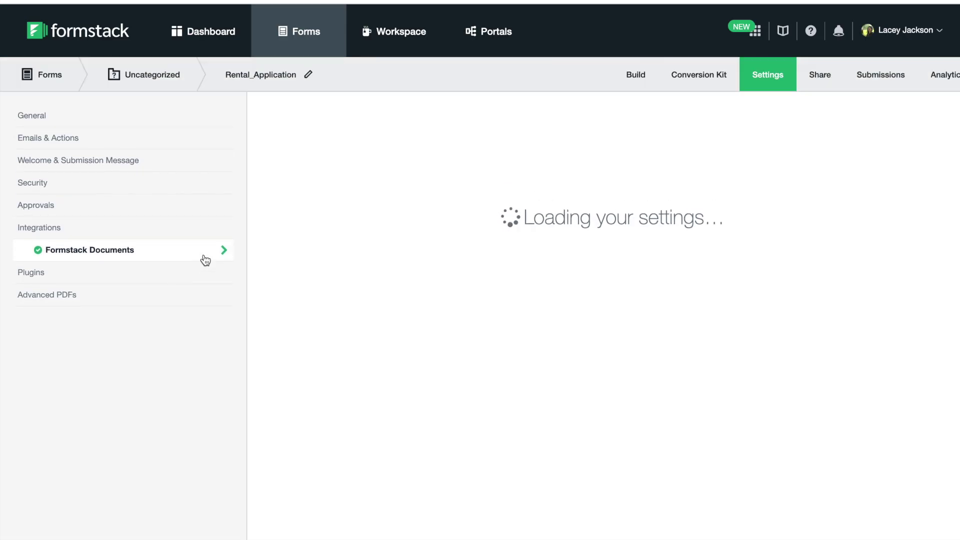
pyautogui.scroll(-5, 301, 322)
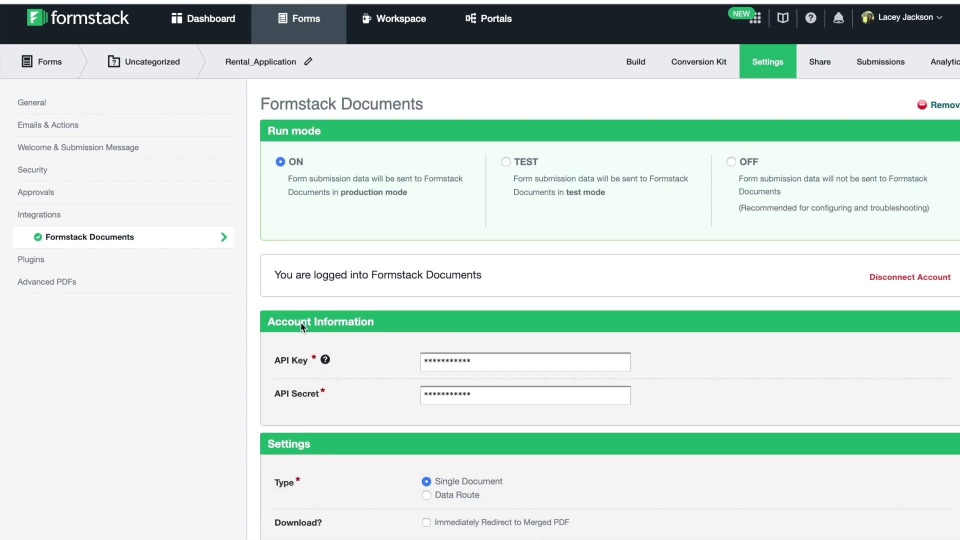
pyautogui.scroll(-5, 301, 327)
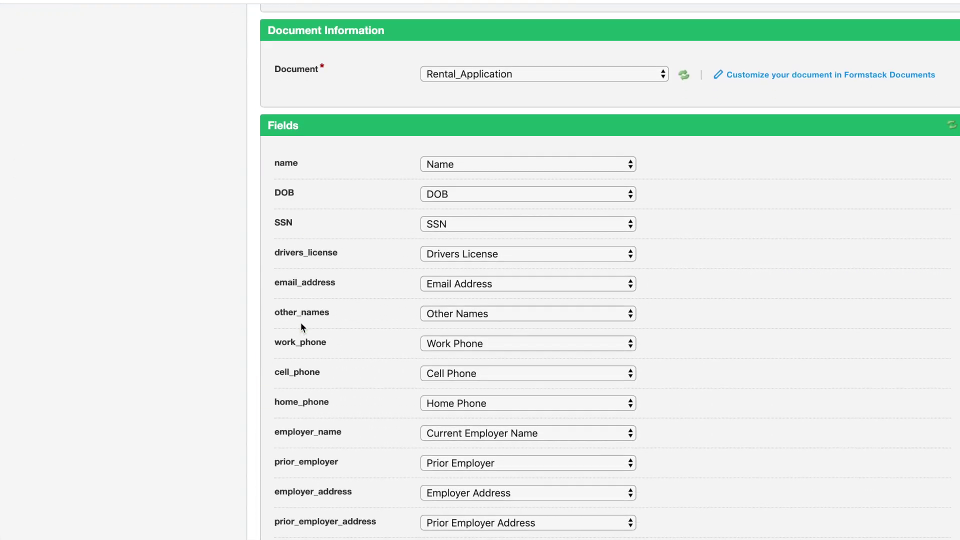
pyautogui.scroll(10, 261, 311)
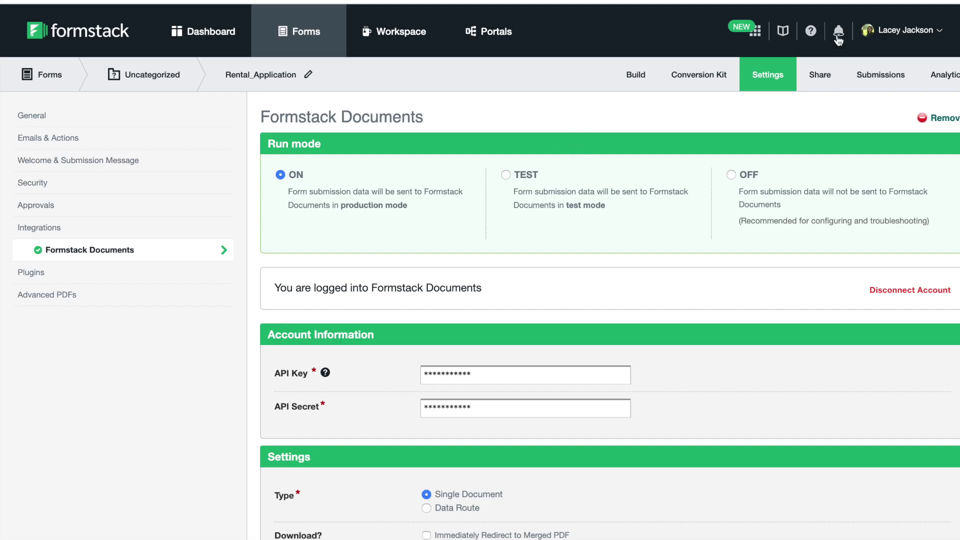
# Copy the live link of the Rental Application form
pyautogui.click(823, 75)
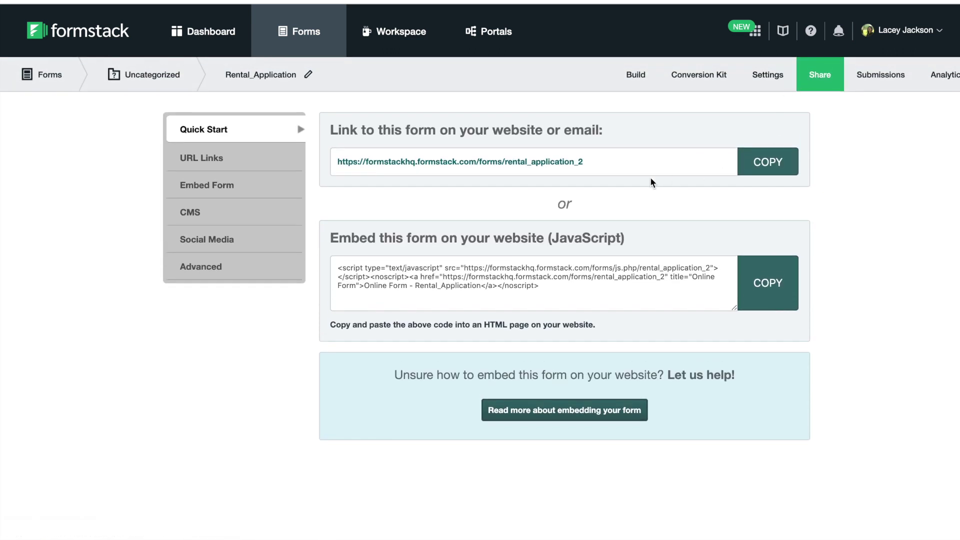
pyautogui.click(770, 164)
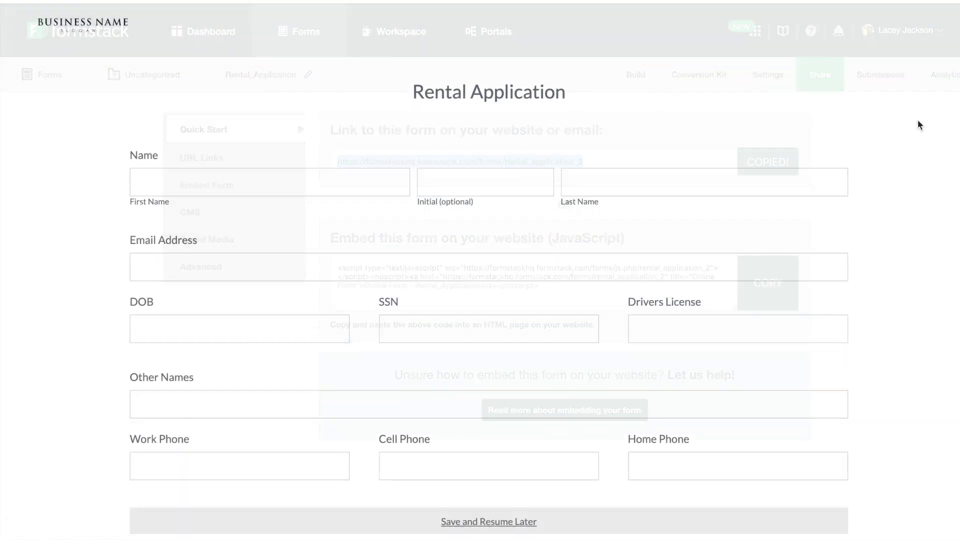
pyautogui.scroll(-1, 518, 148)
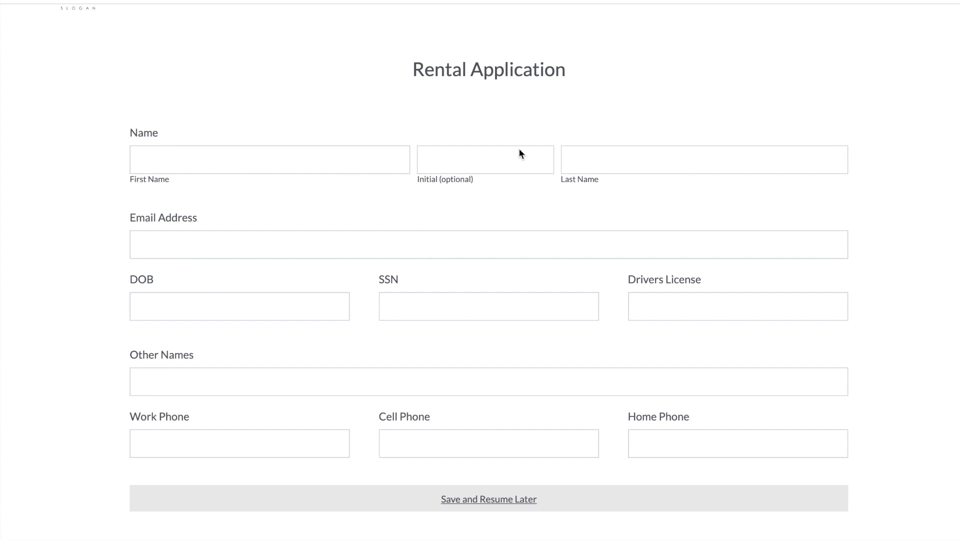
# Enter the applicant's first name, middle initial, last name and e-mail address on the form
pyautogui.click(350, 162)
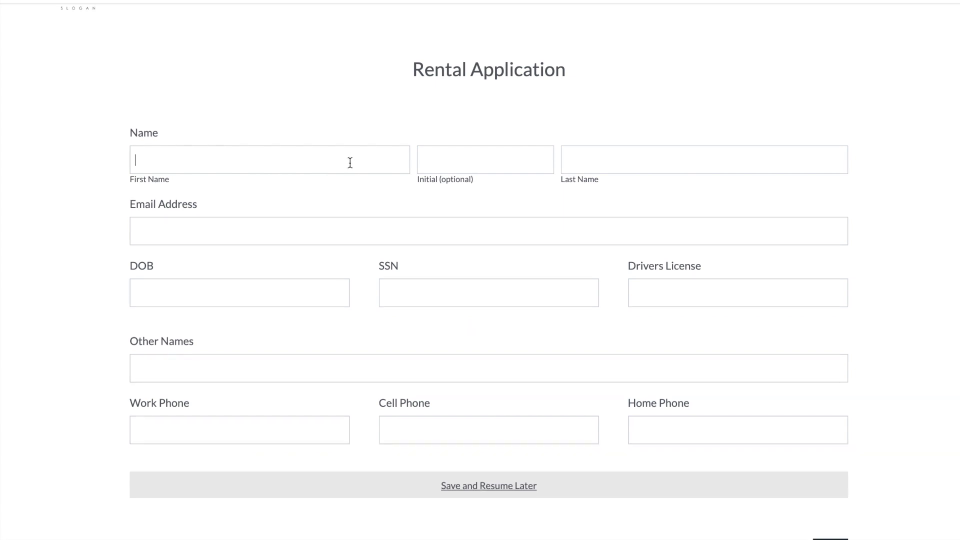
pyautogui.press('Tab')
pyautogui.press('Tab')
pyautogui.press('Tab')
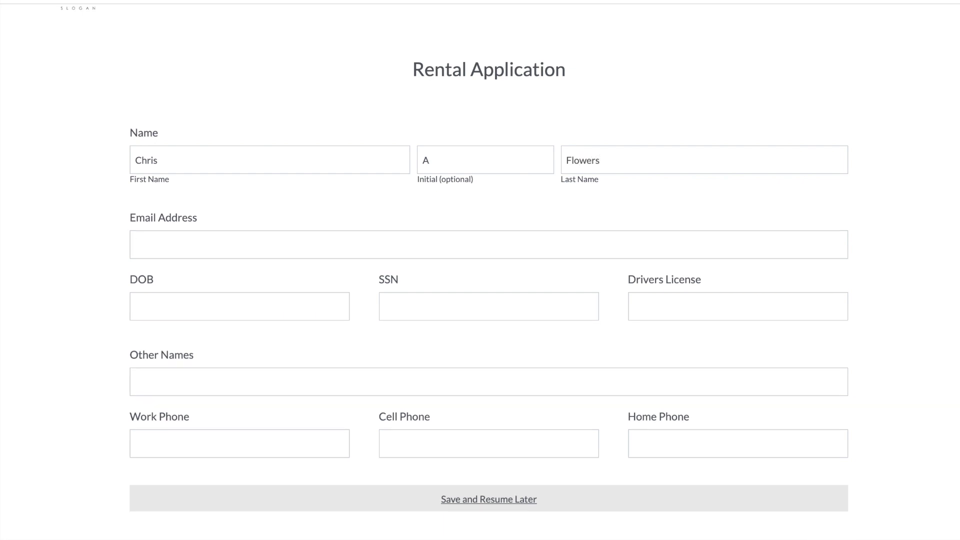
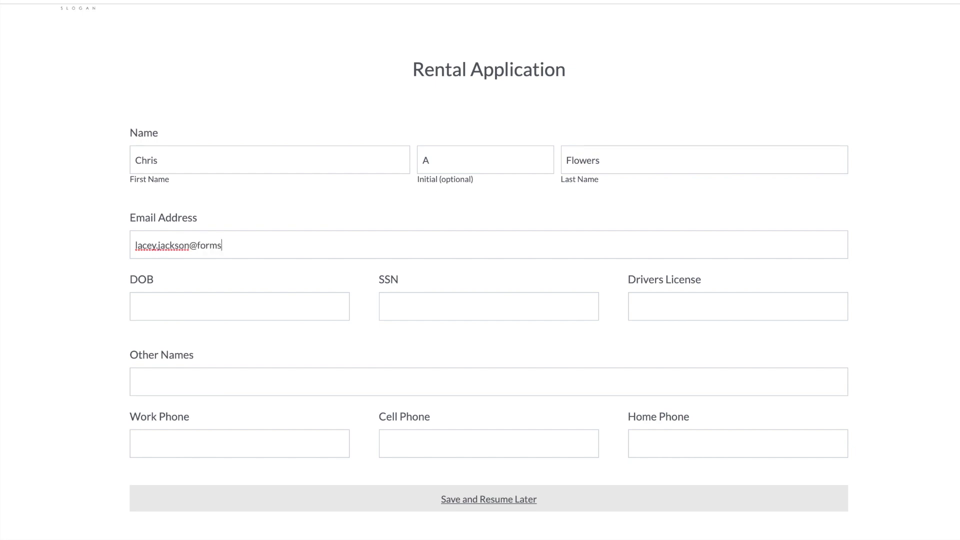
pyautogui.press('Tab')
pyautogui.scroll(-2, 840, 422)
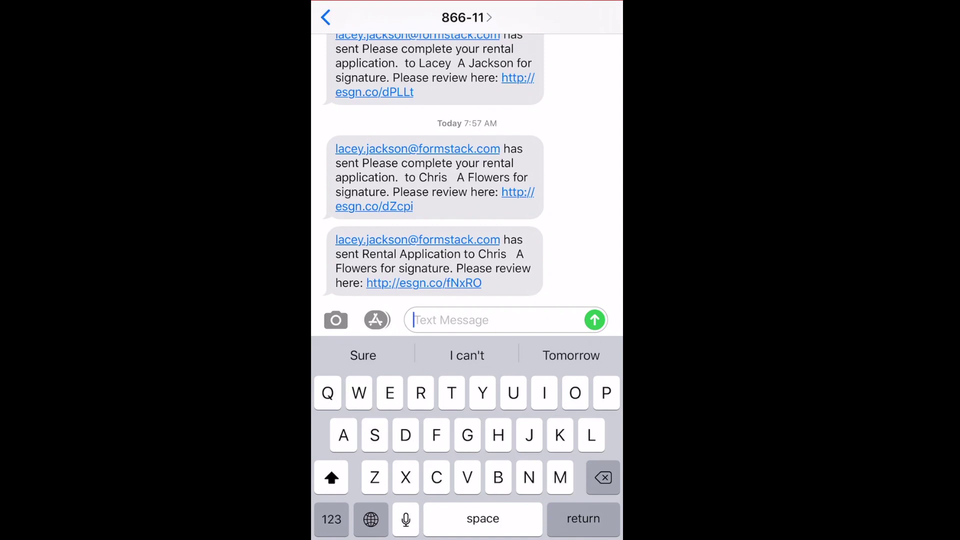
# Open the texted esgn.co link, apply the applicant's signature, and submit with electronic-business consent
pyautogui.click(424, 283)
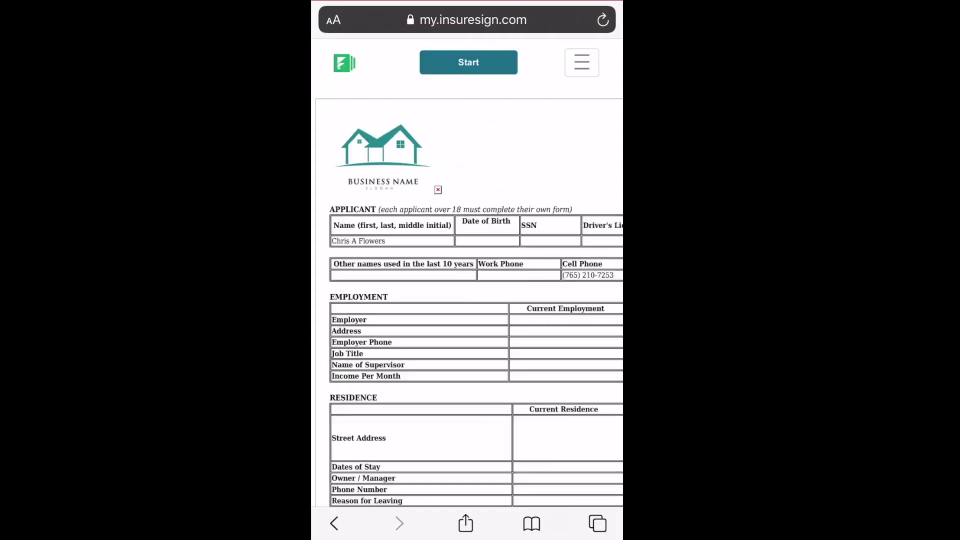
pyautogui.scroll(-15, 468, 300)
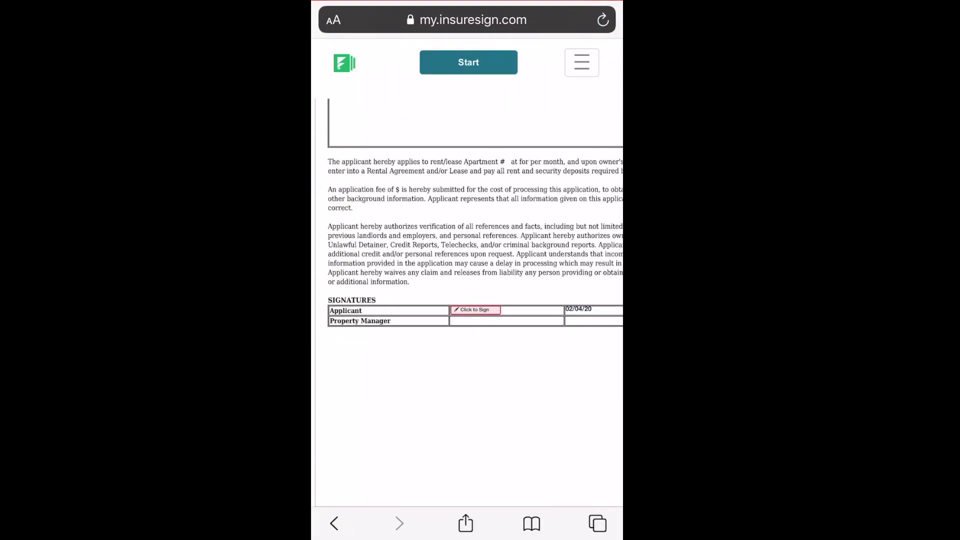
pyautogui.click(474, 309)
pyautogui.click(577, 257)
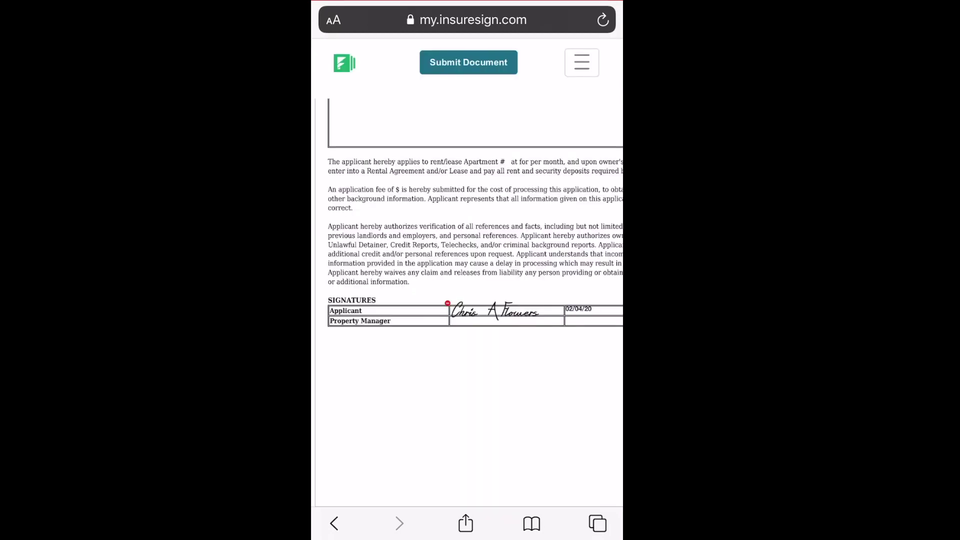
pyautogui.click(469, 62)
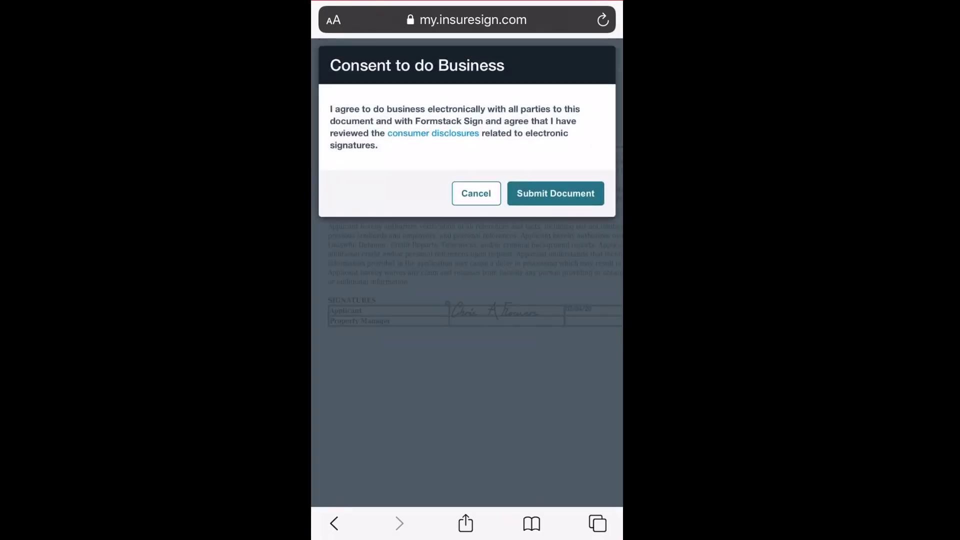
pyautogui.click(555, 193)
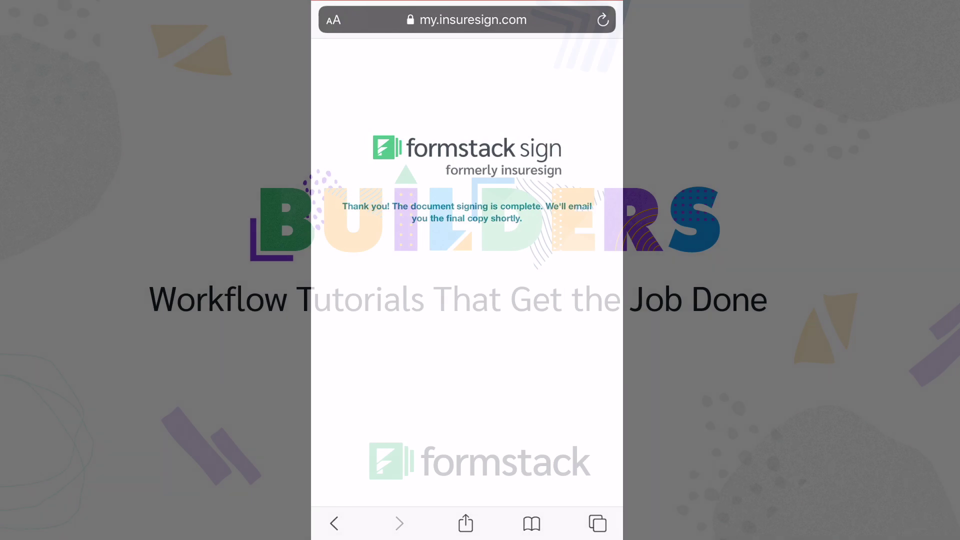